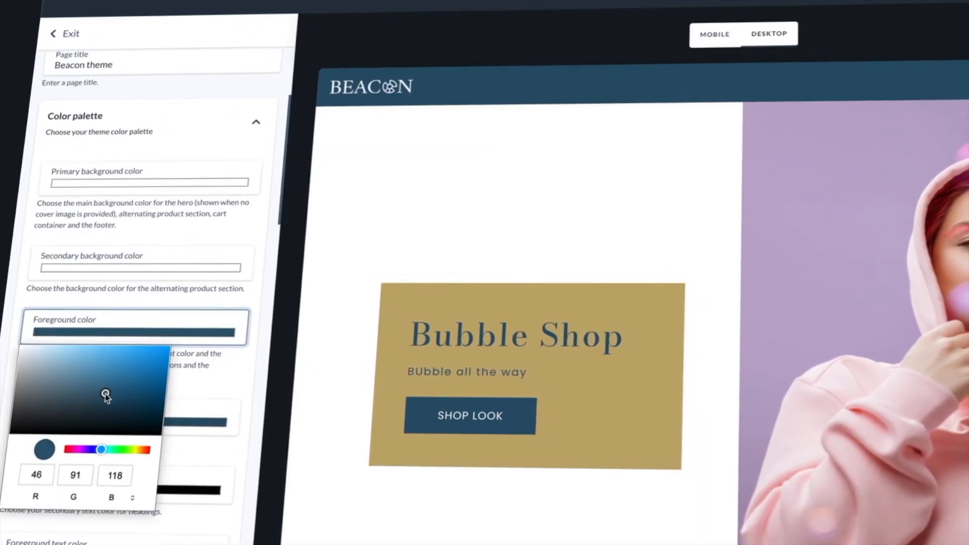
# Change the theme's foreground color to purple and adjust the hero info background to a lighter purple shade.
pyautogui.moveTo(106, 396); pyautogui.dragTo(123, 368)
pyautogui.click(161, 366)
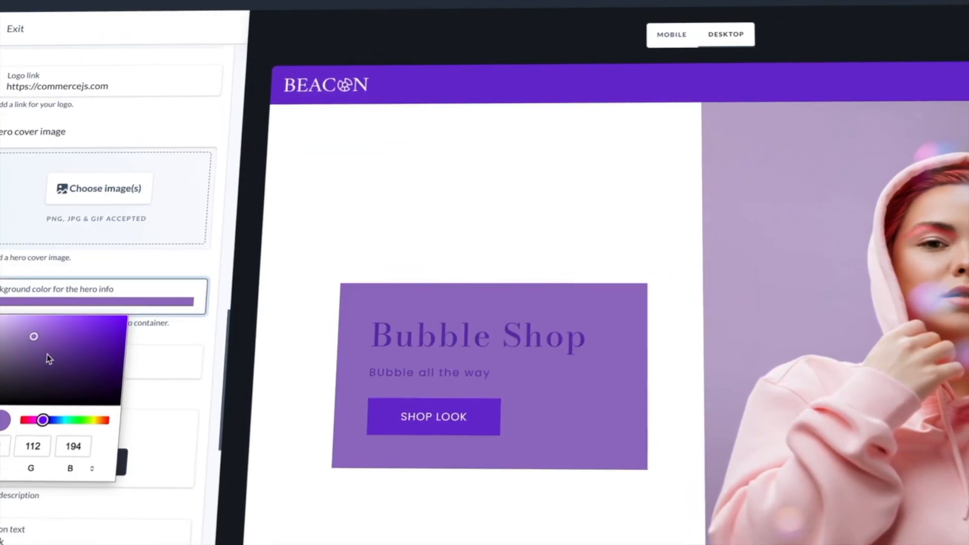
pyautogui.moveTo(32, 340); pyautogui.dragTo(18, 329)
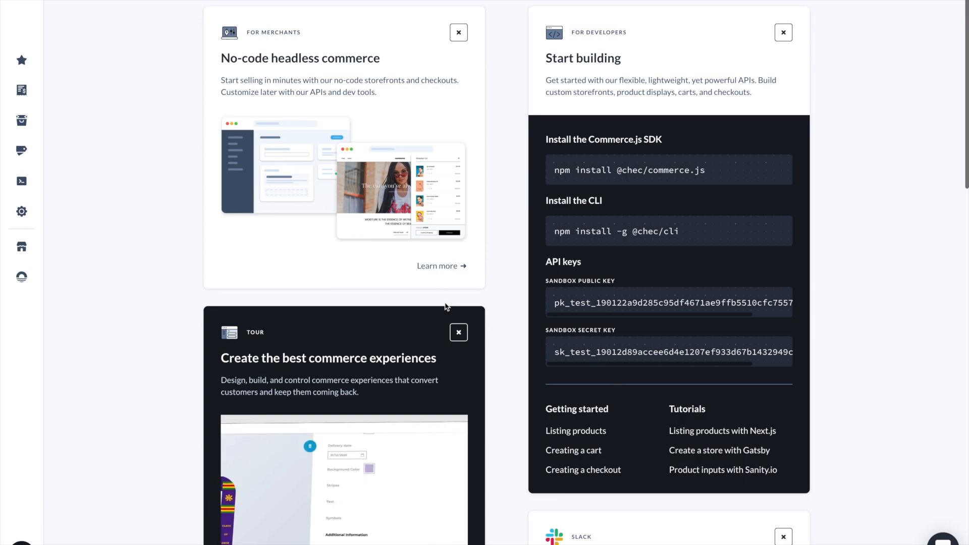
# Review the store's setup pages for merchant details, payment gateways, shipping zones and tax.
pyautogui.click(21, 212)
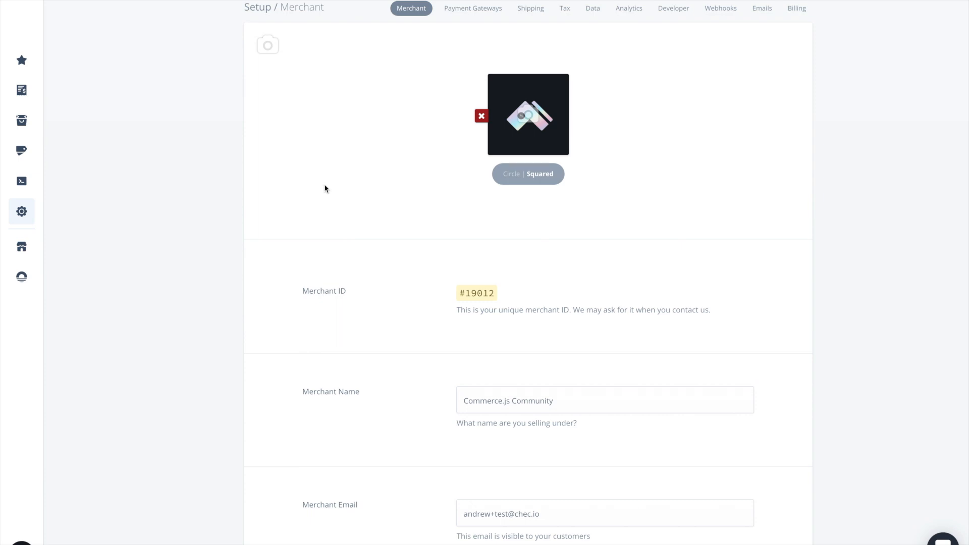
pyautogui.click(470, 9)
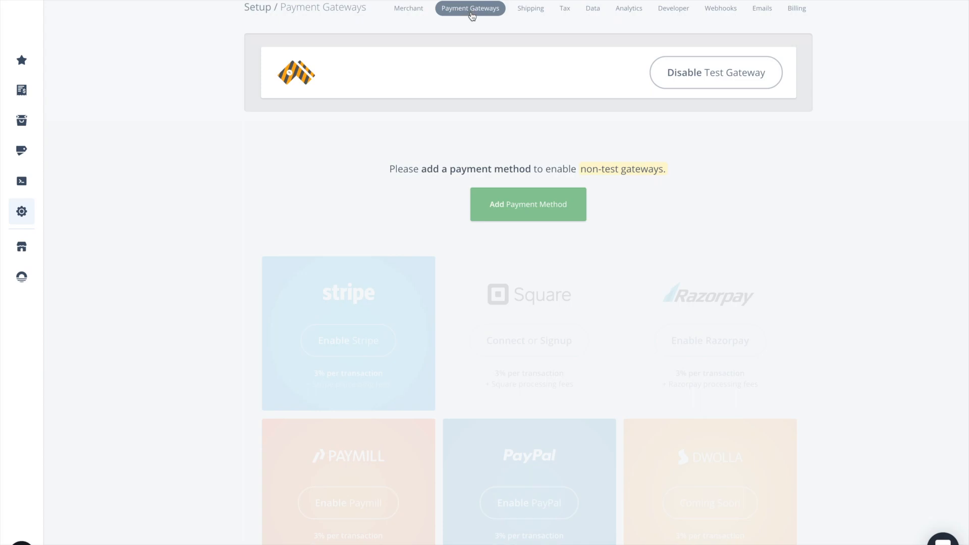
pyautogui.click(526, 15)
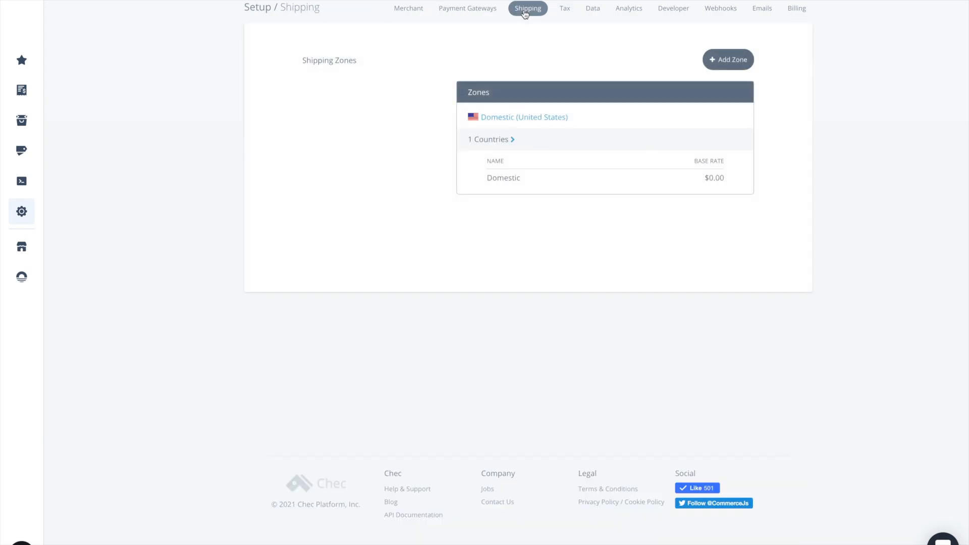
pyautogui.click(567, 9)
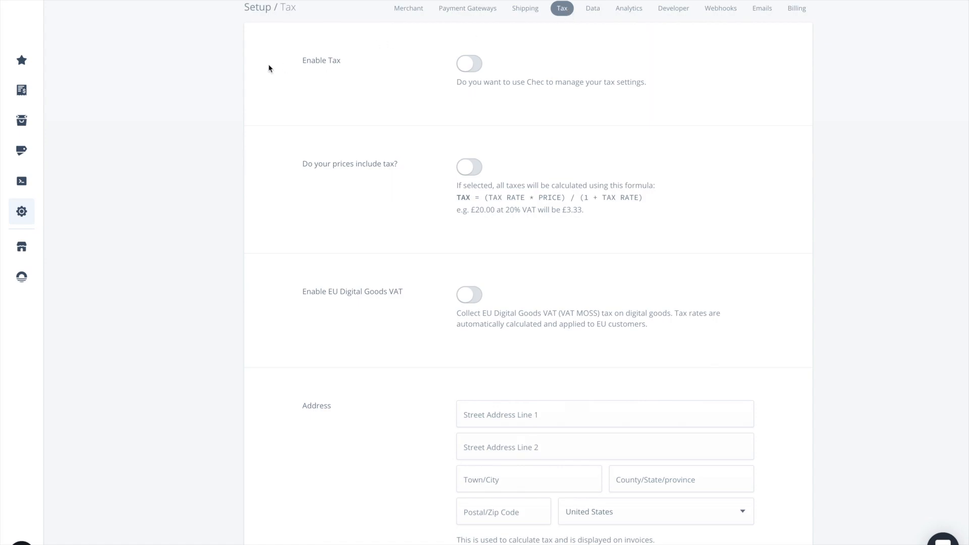
# Open the Pink Hoodie product and examine its name, price, images, extra fields, delivery and shipping options.
pyautogui.click(31, 122)
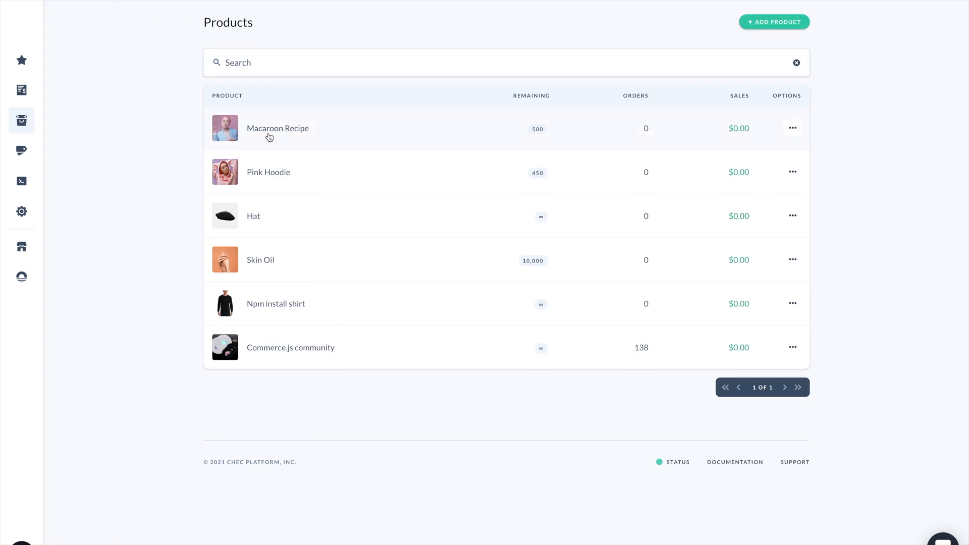
pyautogui.click(267, 170)
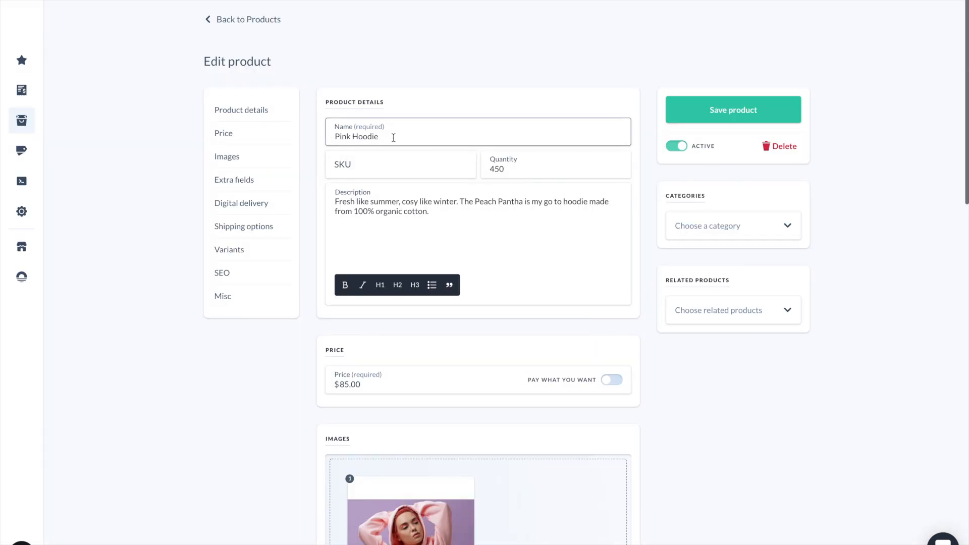
pyautogui.moveTo(393, 138); pyautogui.dragTo(328, 136)
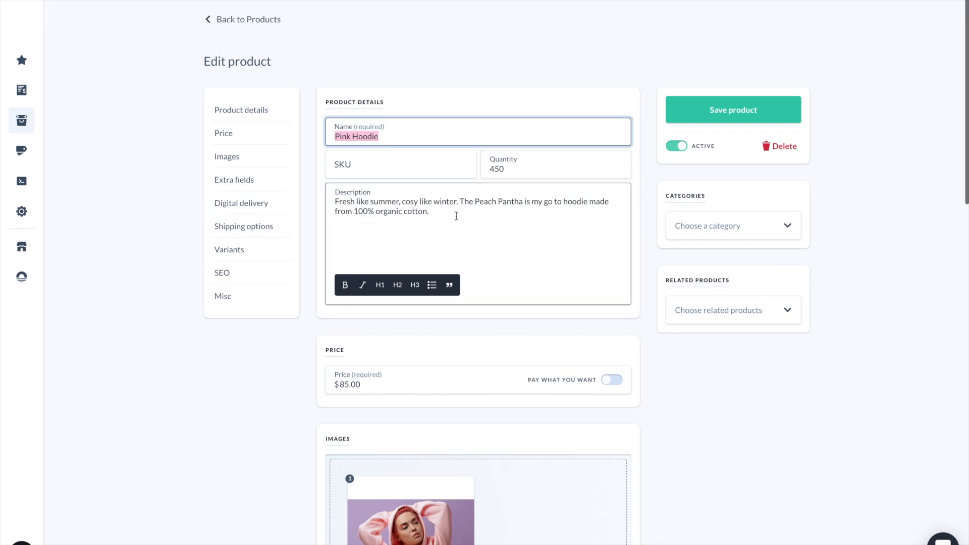
pyautogui.click(440, 392)
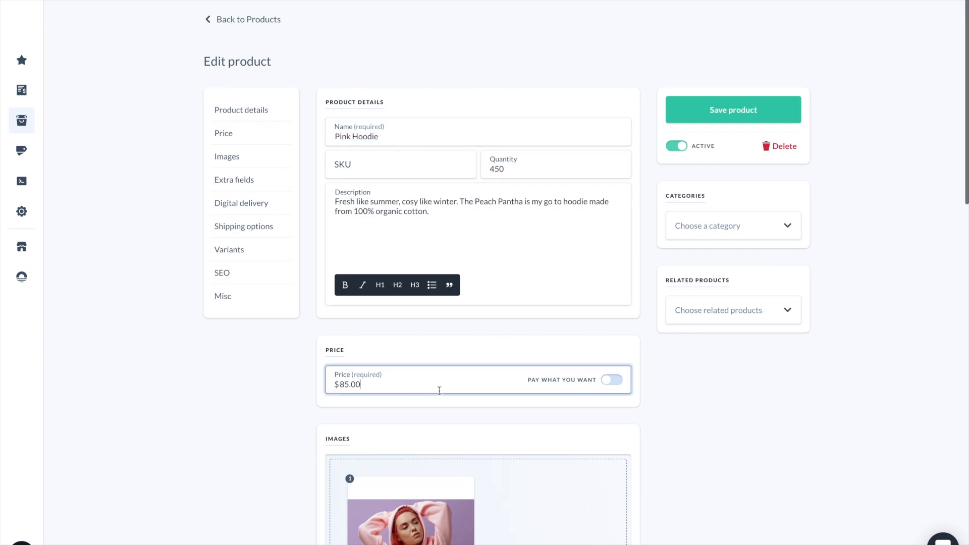
pyautogui.scroll(-4, 457, 391)
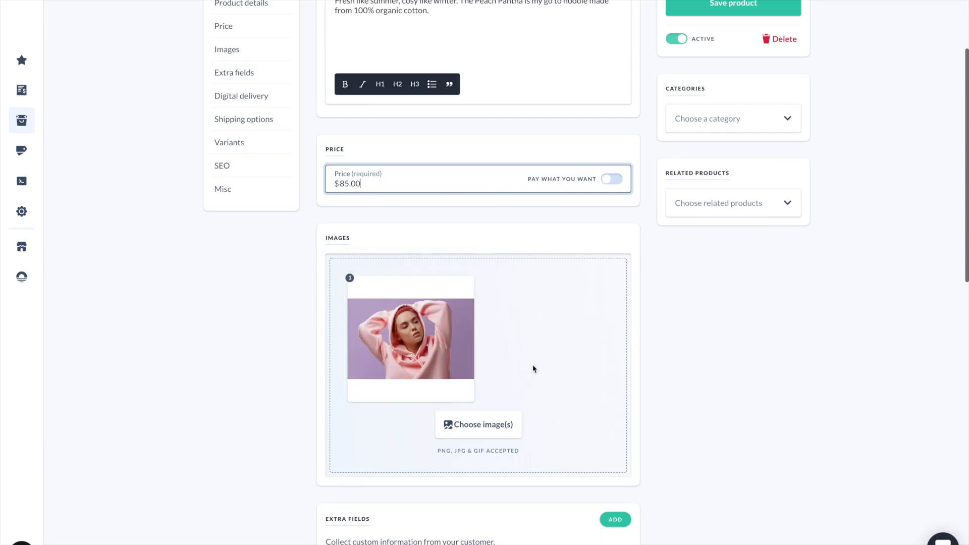
pyautogui.scroll(-7, 486, 361)
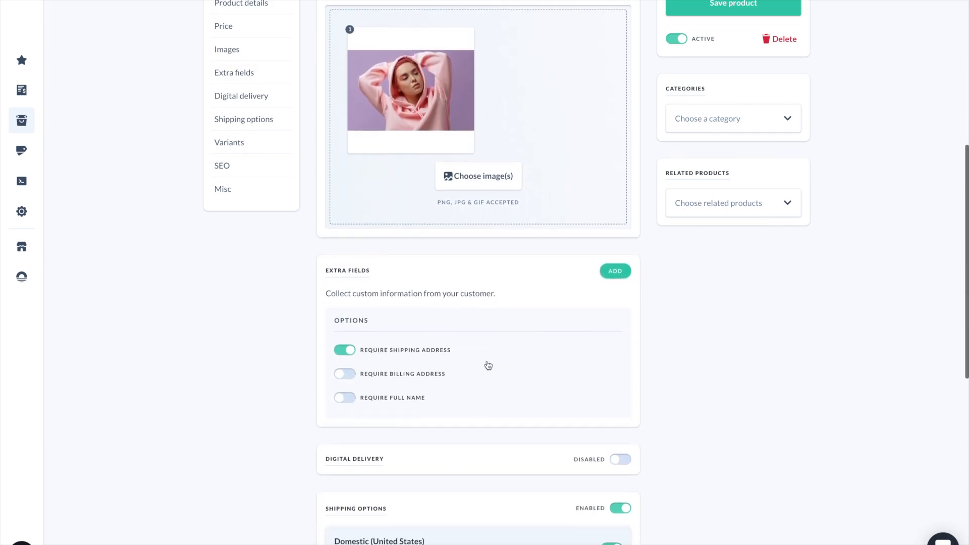
pyautogui.scroll(-1, 488, 365)
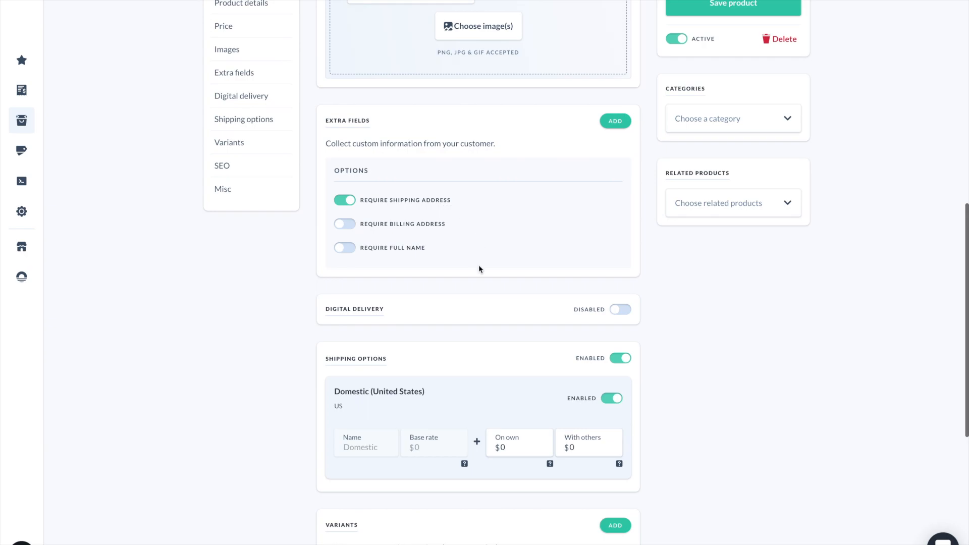
pyautogui.scroll(-1, 479, 265)
pyautogui.scroll(-3, 479, 269)
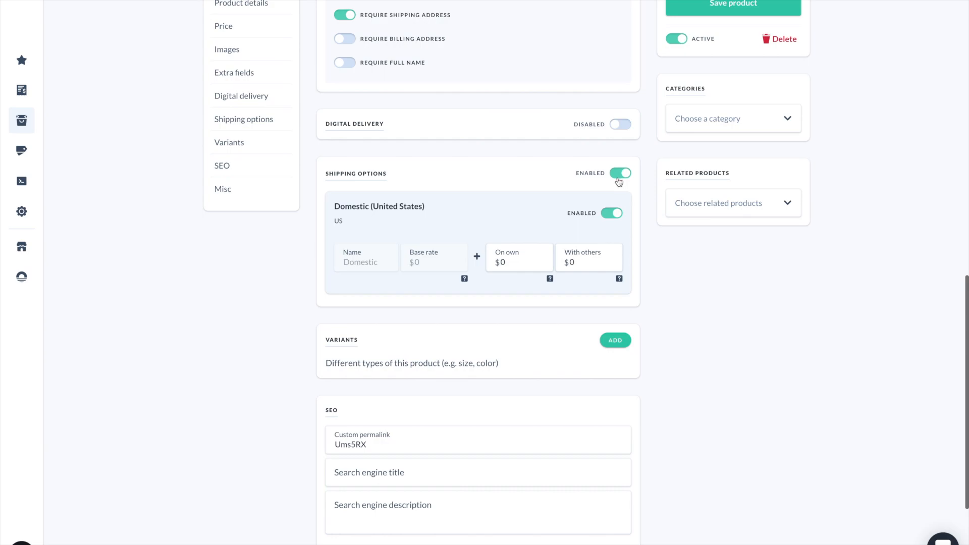
# Add a Size variant with the options Small, Medium and Large to the Pink Hoodie, and save the product.
pyautogui.click(615, 341)
pyautogui.click(489, 428)
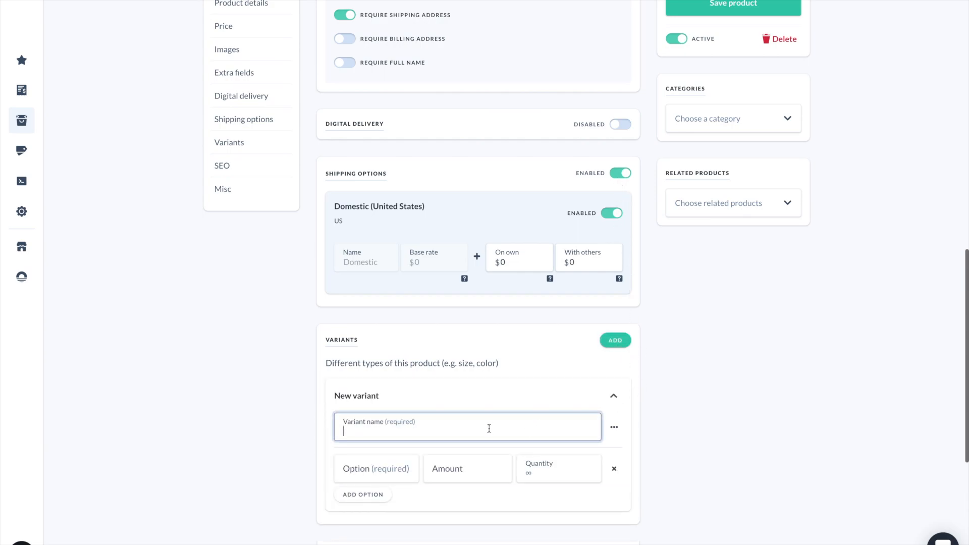
pyautogui.write('Size')
pyautogui.press('Tab')
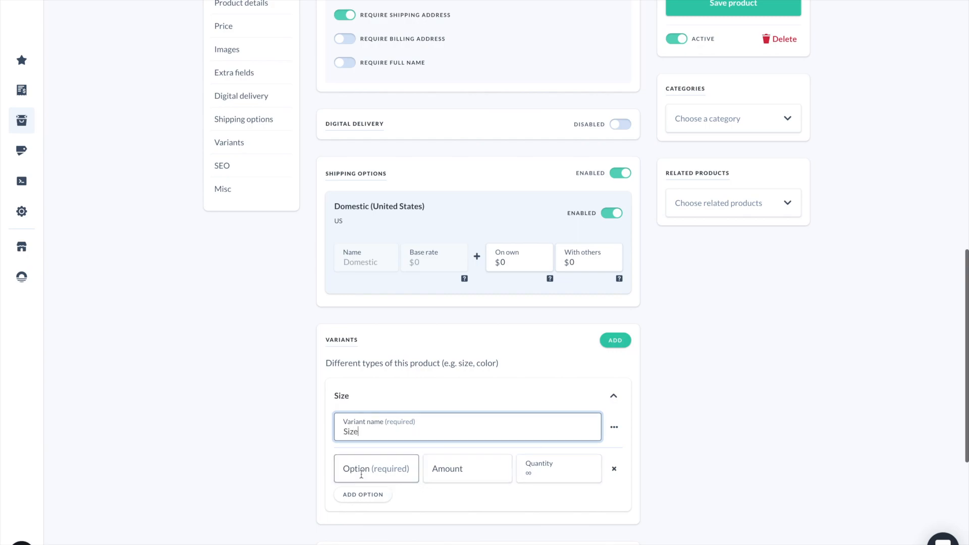
pyautogui.write('Small')
pyautogui.click(361, 494)
pyautogui.write('Medium')
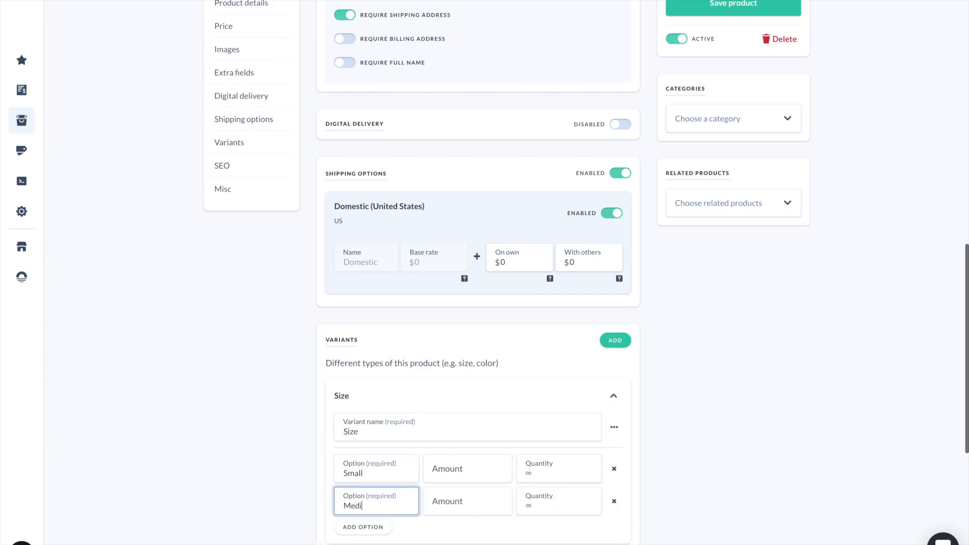
pyautogui.click(363, 527)
pyautogui.write('Large')
pyautogui.click(733, 4)
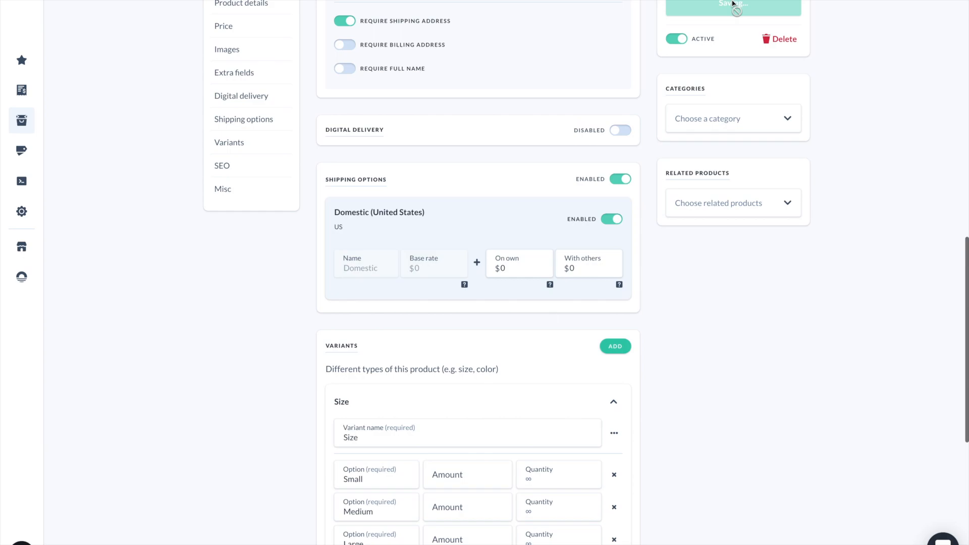
# Start a new Commerce Ray using the Beacon template.
pyautogui.moveTo(19, 284)
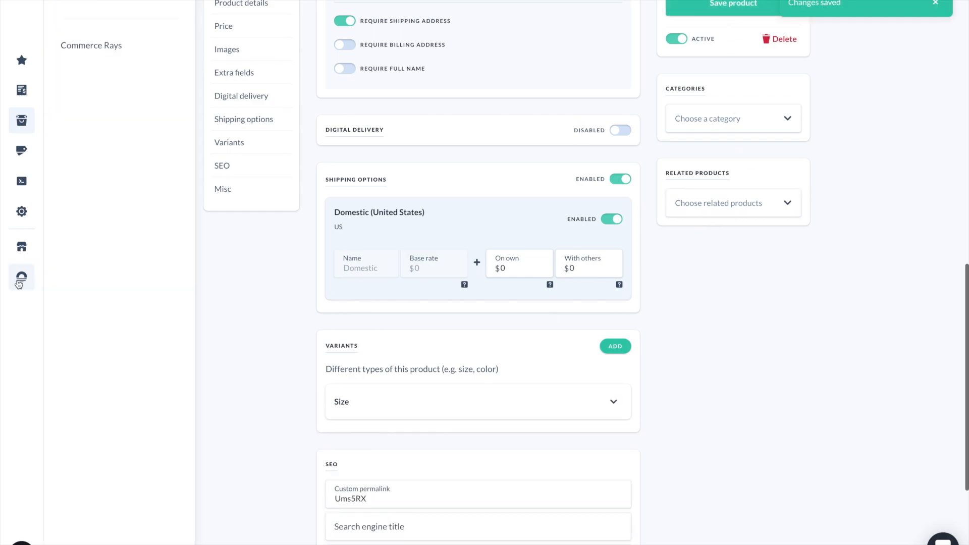
pyautogui.click(18, 284)
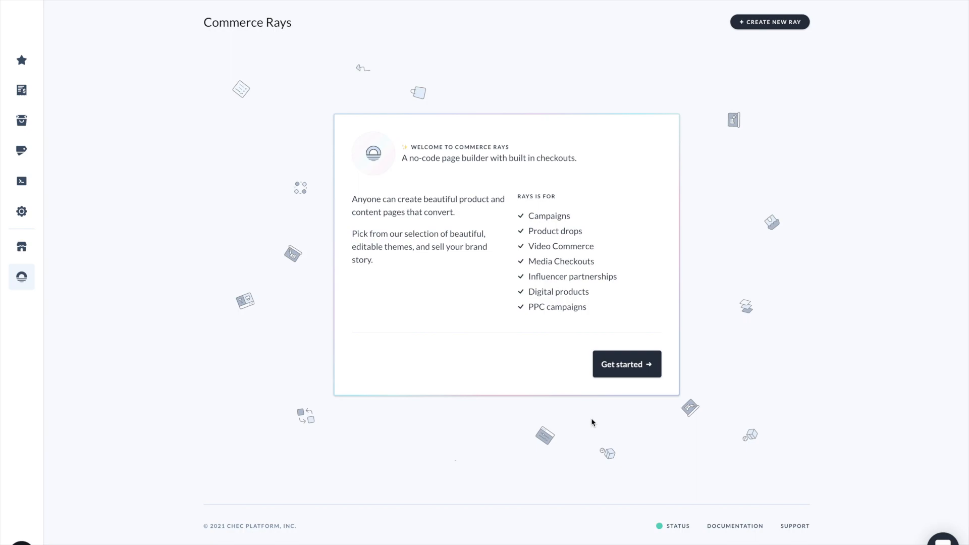
pyautogui.click(631, 372)
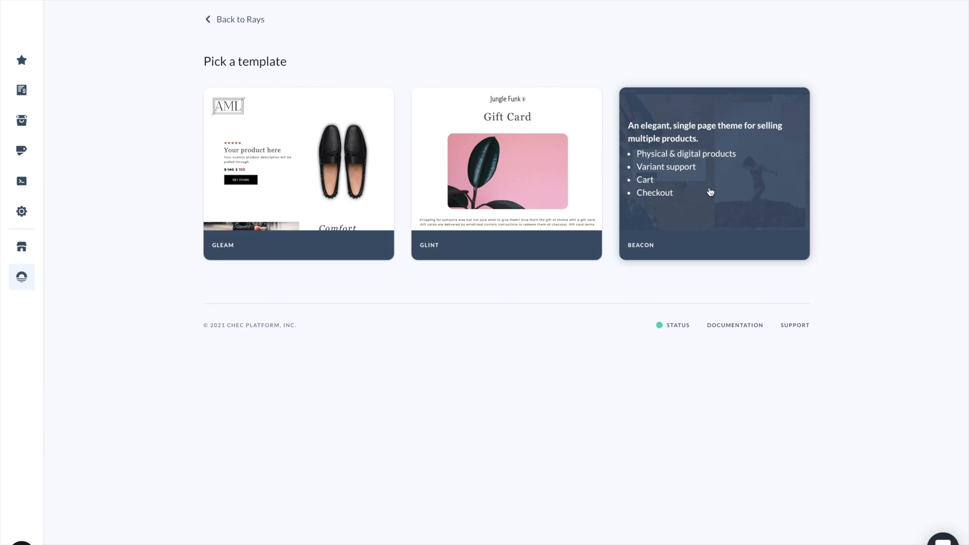
pyautogui.click(711, 192)
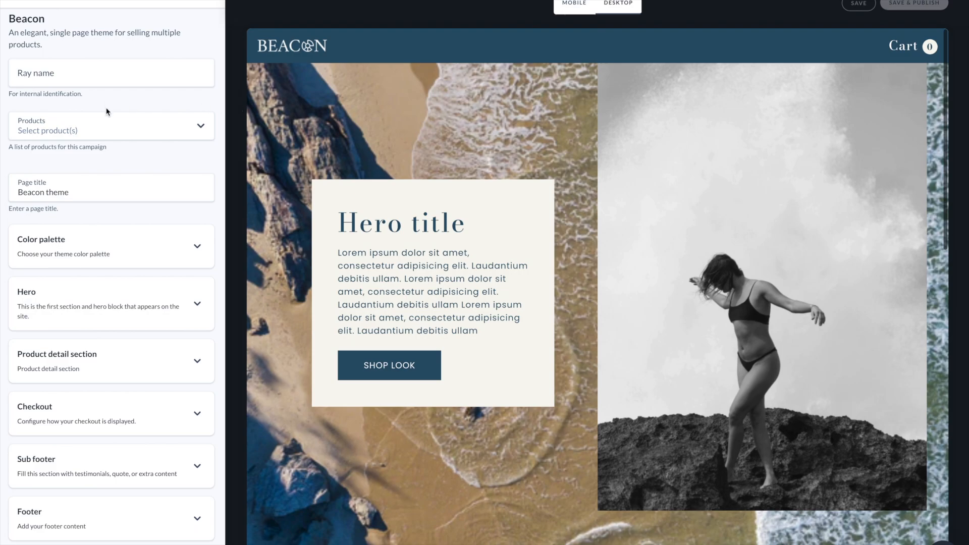
# Preview the Beacon page in the mobile layout down to the checkout, and return to the desktop layout.
pyautogui.click(82, 179)
pyautogui.click(576, 6)
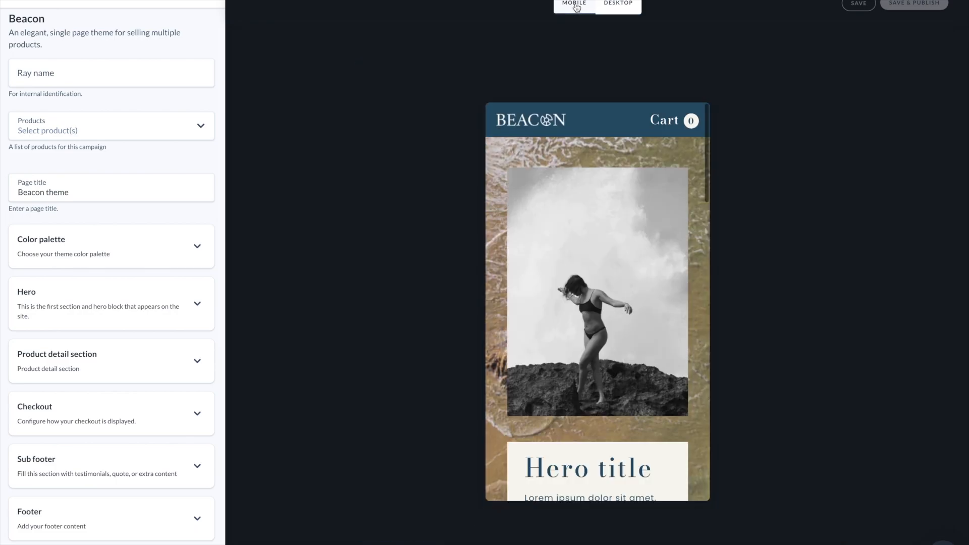
pyautogui.scroll(-3, 598, 294)
pyautogui.scroll(-5, 597, 294)
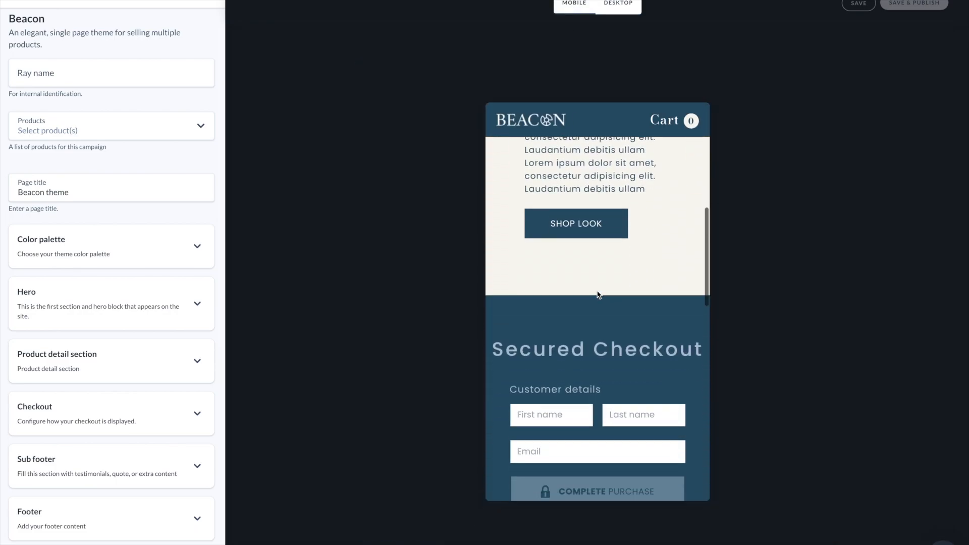
pyautogui.scroll(10, 597, 294)
pyautogui.click(621, 11)
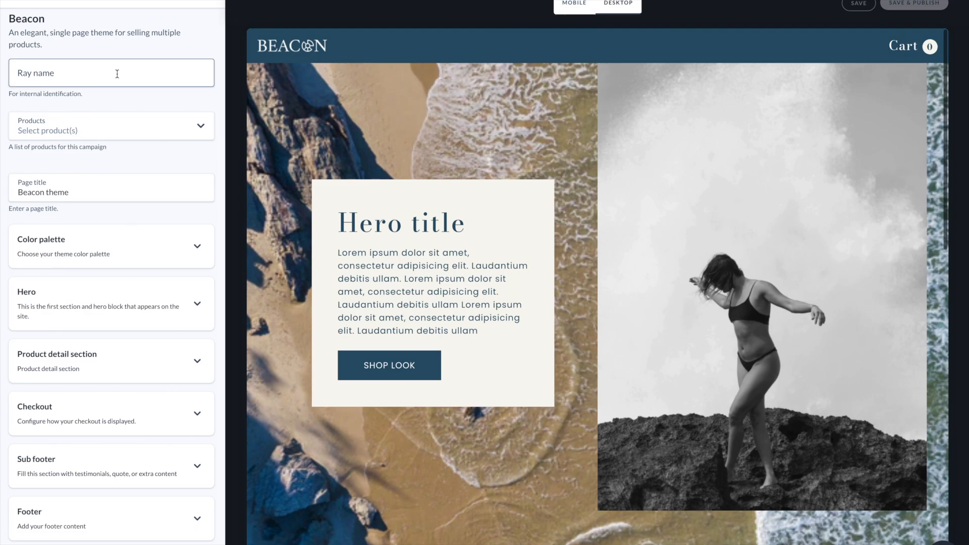
# Select Macaroon Recipe and Pink Hoodie as the products for this campaign.
pyautogui.click(192, 125)
pyautogui.click(44, 179)
pyautogui.click(71, 154)
pyautogui.click(222, 98)
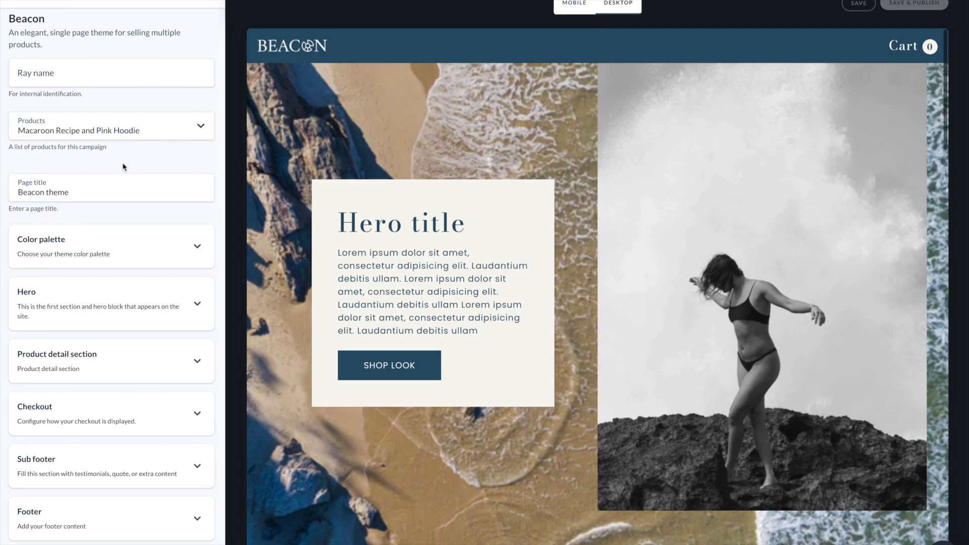
# Remove the hero section's cover image.
pyautogui.click(197, 306)
pyautogui.scroll(-5, 154, 363)
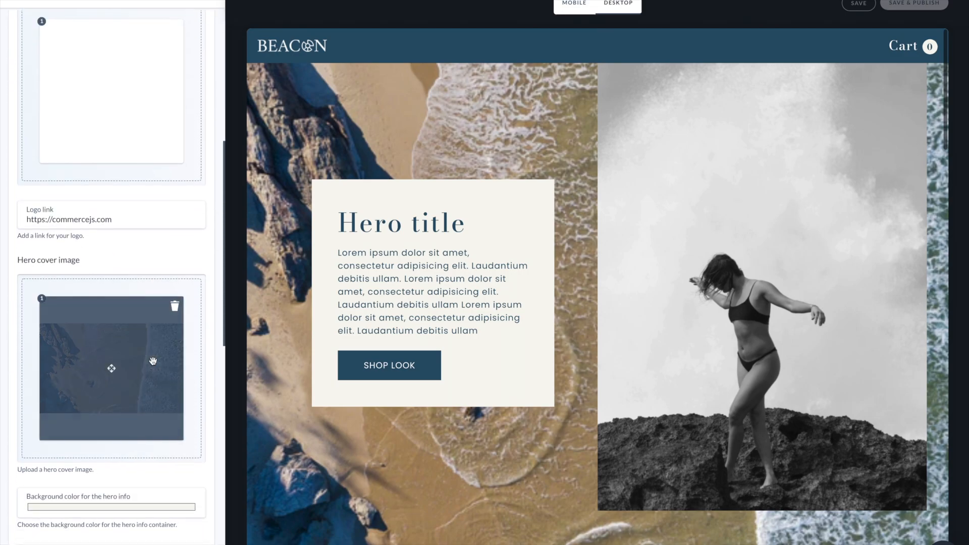
pyautogui.click(175, 310)
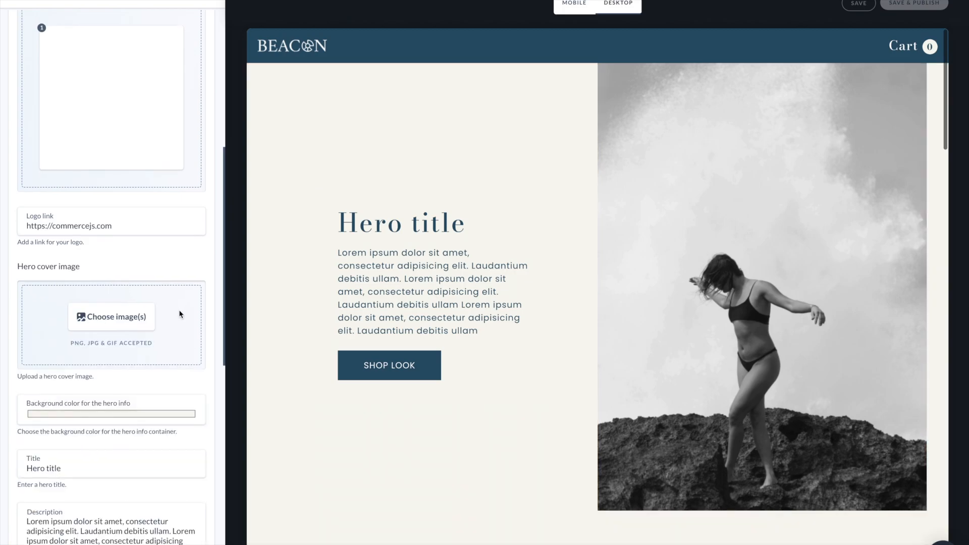
# Replace the hero title text with "Title change".
pyautogui.scroll(-3, 126, 328)
pyautogui.moveTo(68, 297); pyautogui.dragTo(13, 295)
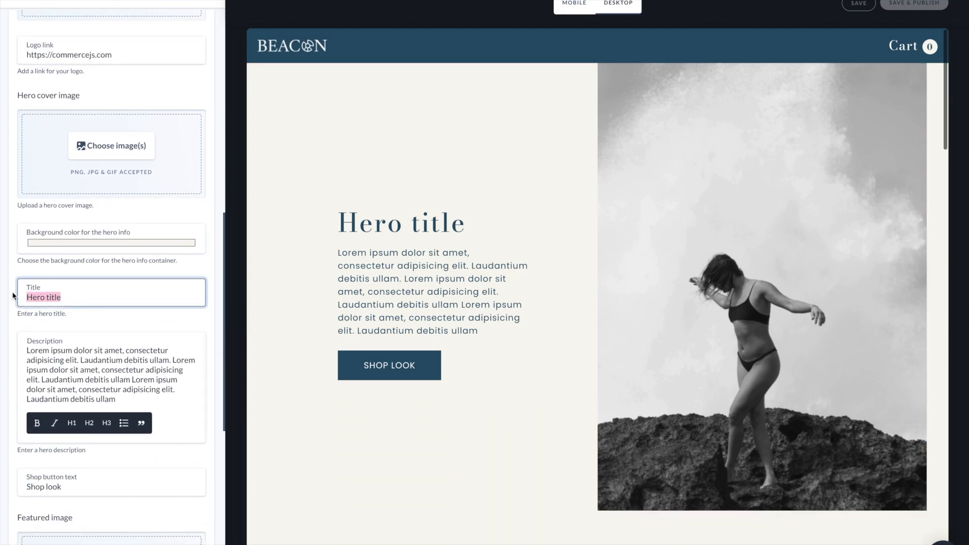
pyautogui.write('T')
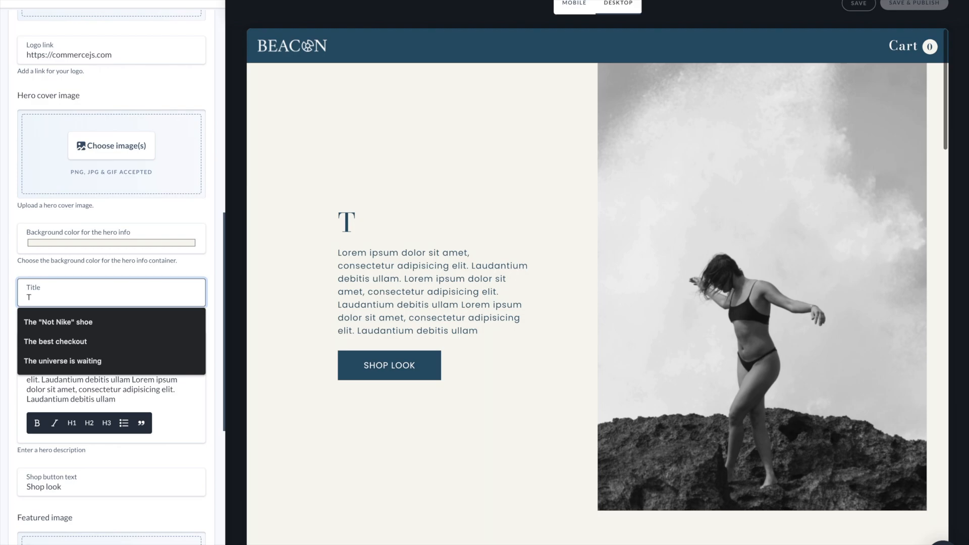
pyautogui.write('itle change')
pyautogui.scroll(-1, 179, 308)
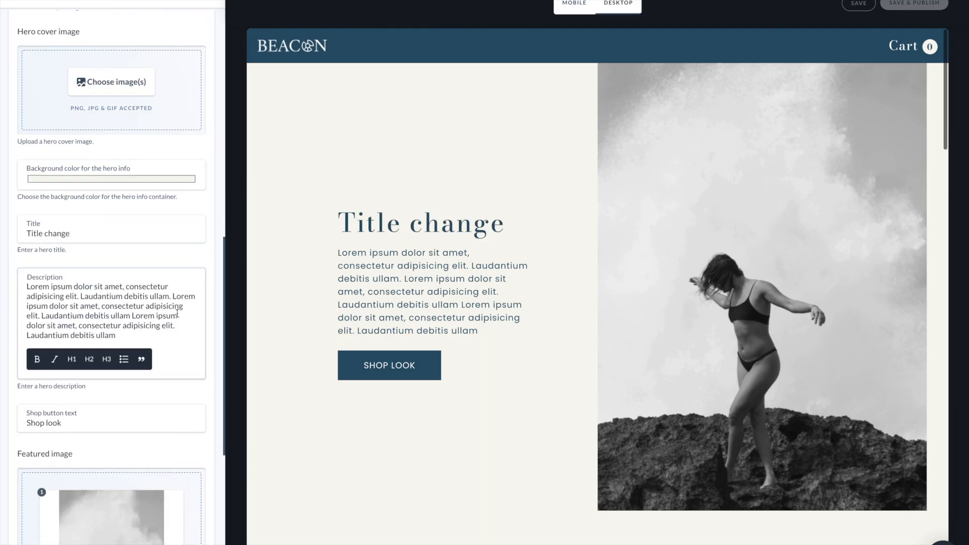
pyautogui.click(166, 325)
pyautogui.scroll(-1, 155, 382)
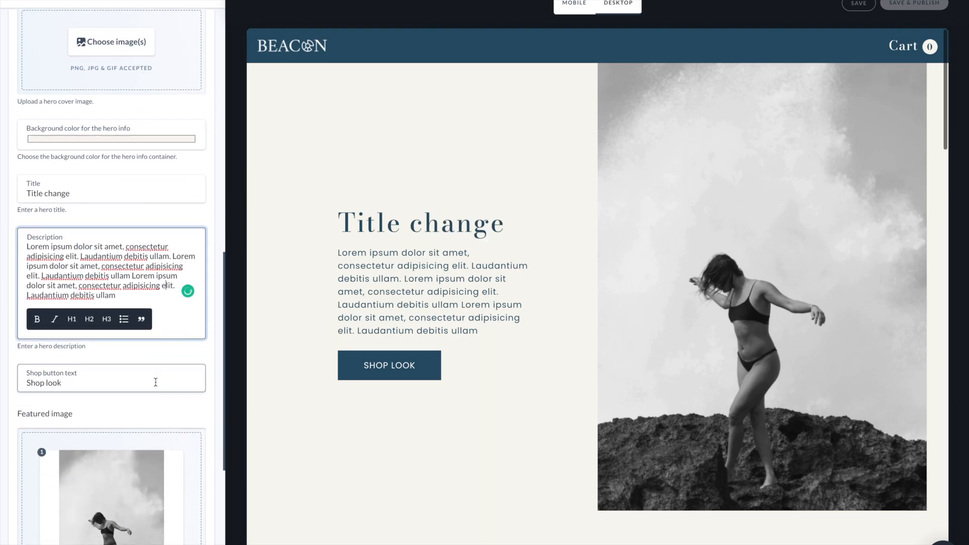
# Set the theme's primary background color to a strong red in the color palette.
pyautogui.click(196, 246)
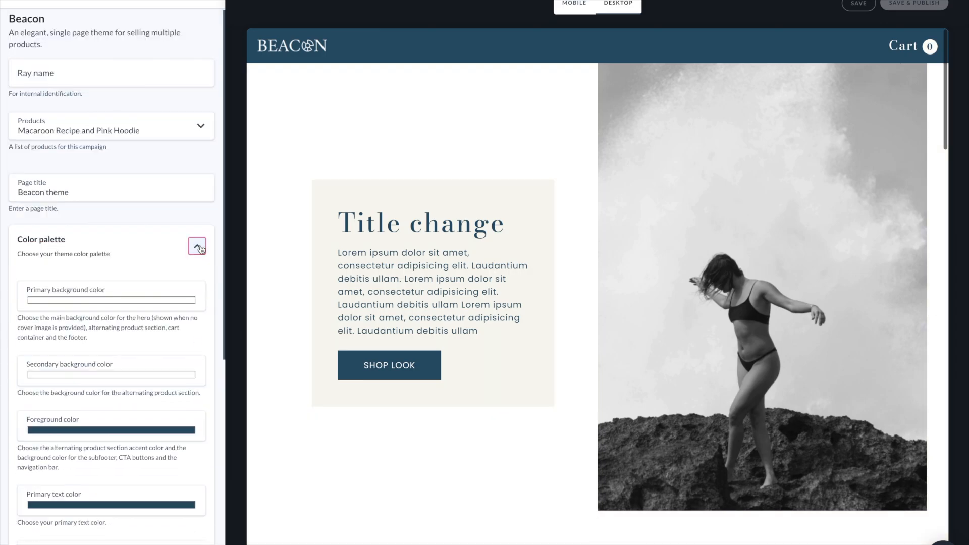
pyautogui.click(163, 299)
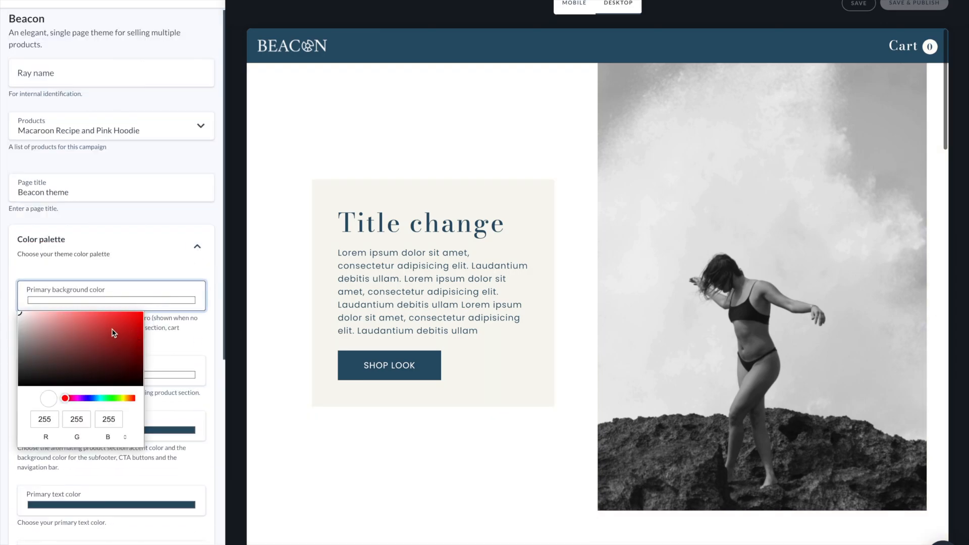
pyautogui.click(114, 332)
pyautogui.click(165, 273)
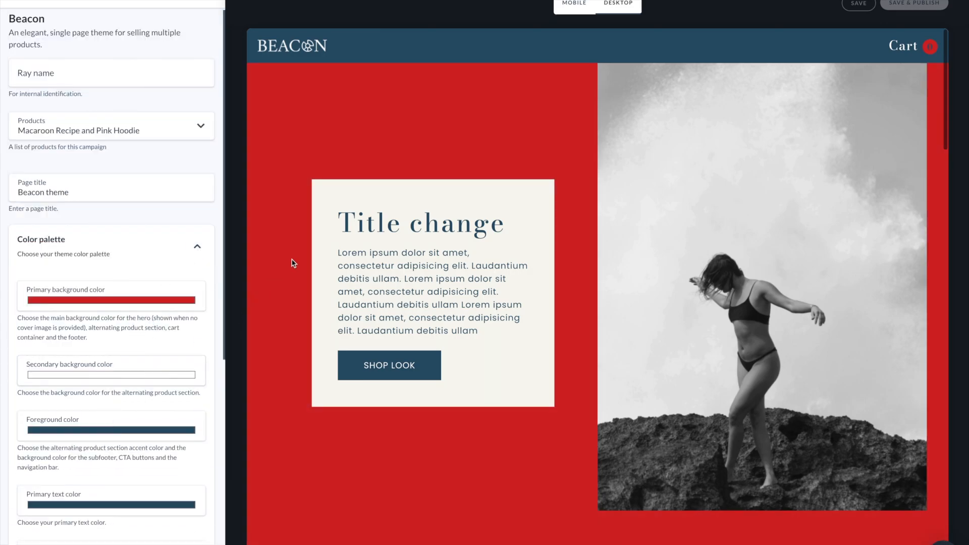
# Follow the hero's Shop Look link and set the product detail section's primary accent color to bright blue (RGB 66, 167, 255).
pyautogui.moveTo(356, 223); pyautogui.dragTo(446, 222)
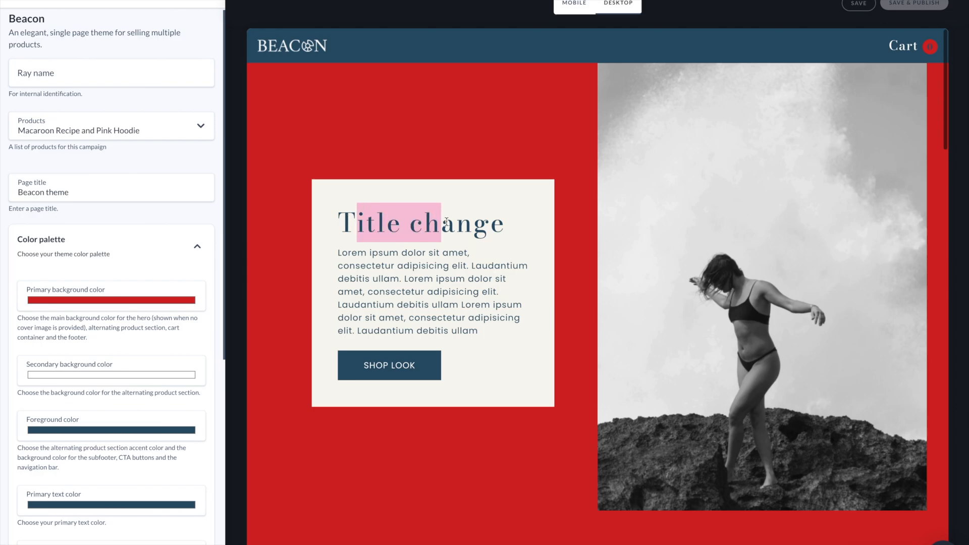
pyautogui.click(430, 364)
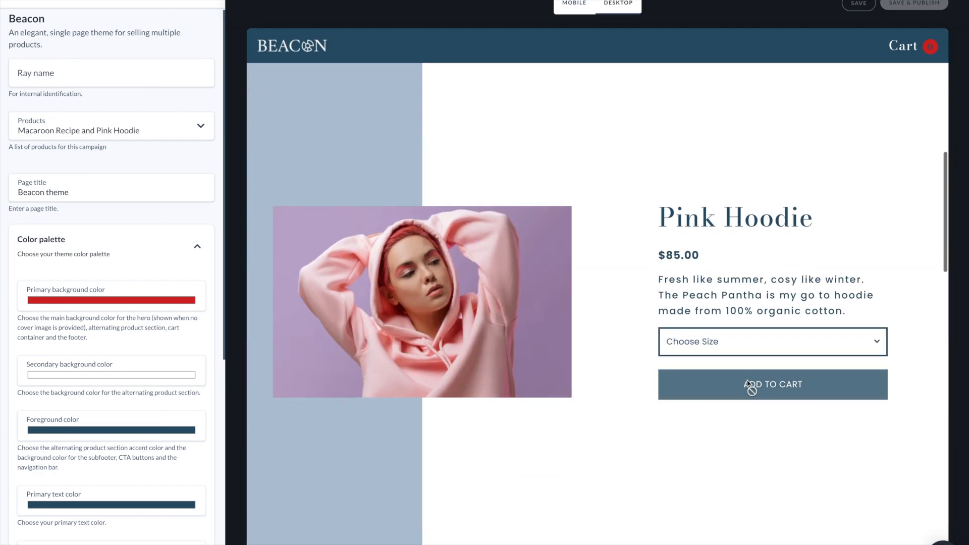
pyautogui.click(198, 362)
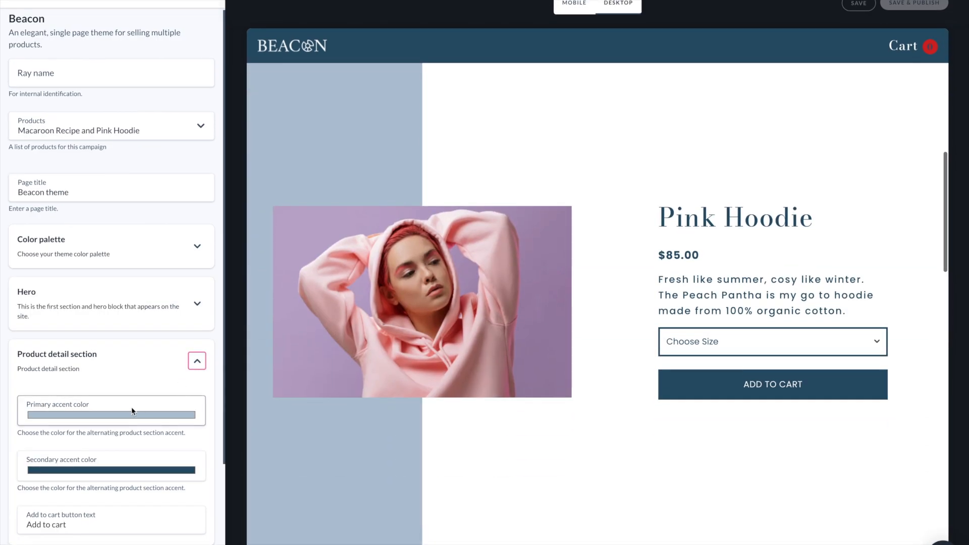
pyautogui.scroll(-3, 133, 407)
pyautogui.click(108, 266)
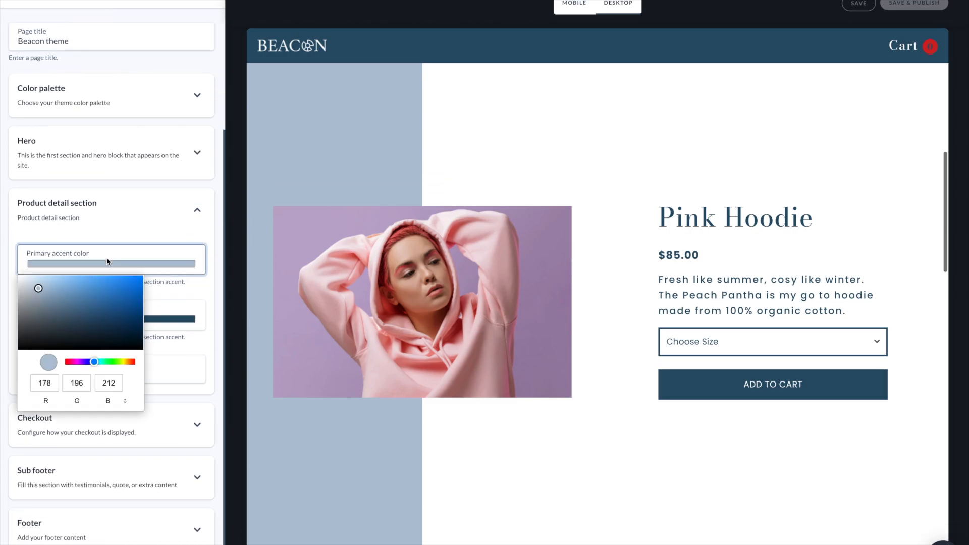
pyautogui.click(97, 277)
pyautogui.moveTo(98, 277); pyautogui.dragTo(109, 276)
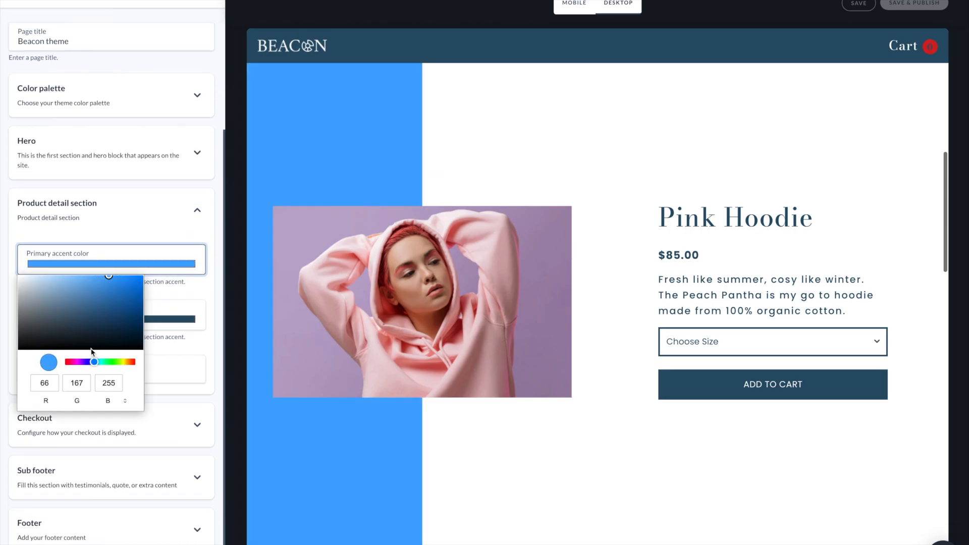
pyautogui.click(160, 353)
pyautogui.click(151, 316)
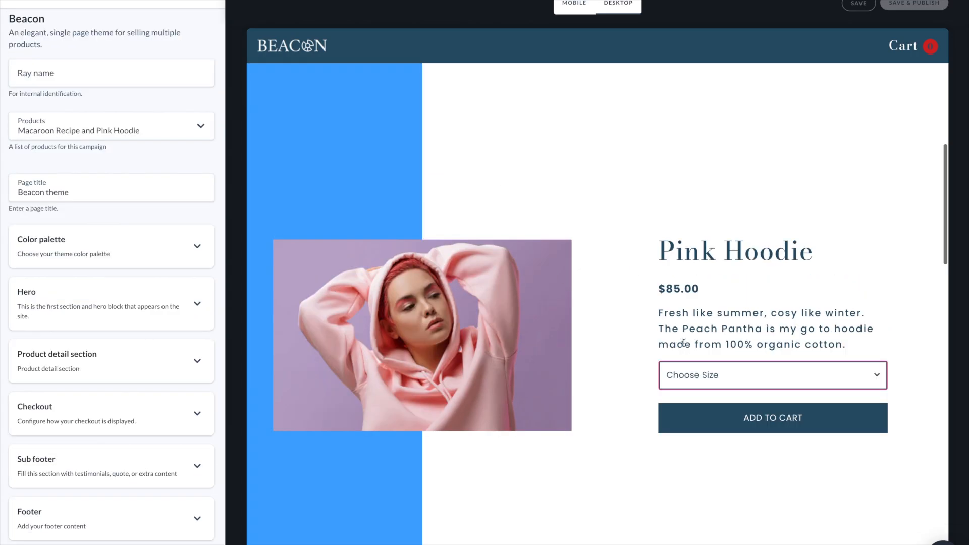
# In the page preview, add the Pink Hoodie in size Small to the cart and proceed from the cart to checkout.
pyautogui.click(735, 376)
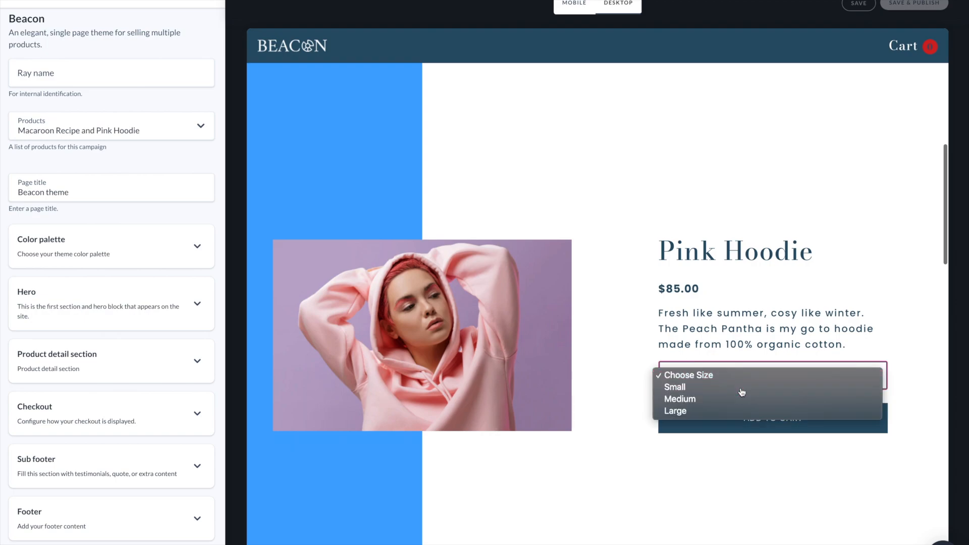
pyautogui.click(742, 387)
pyautogui.click(752, 416)
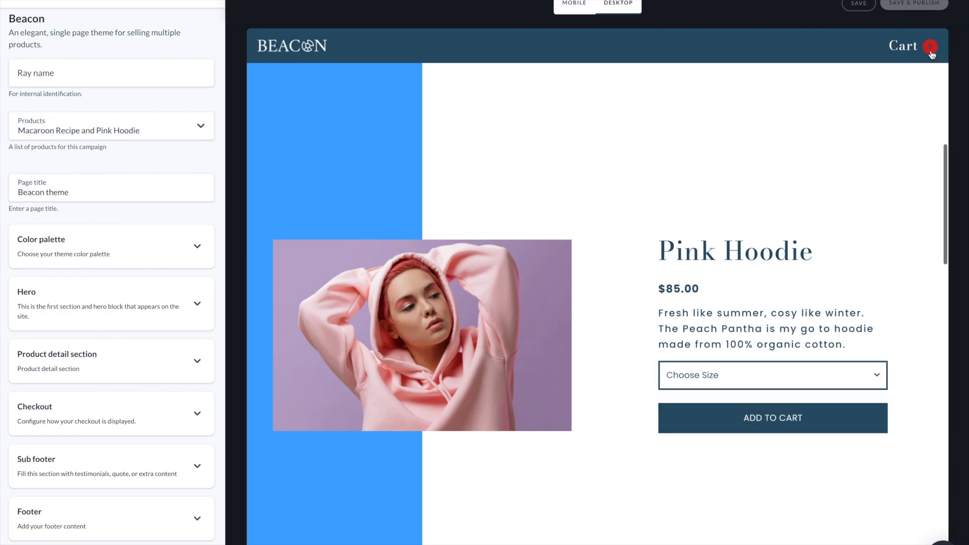
pyautogui.click(931, 50)
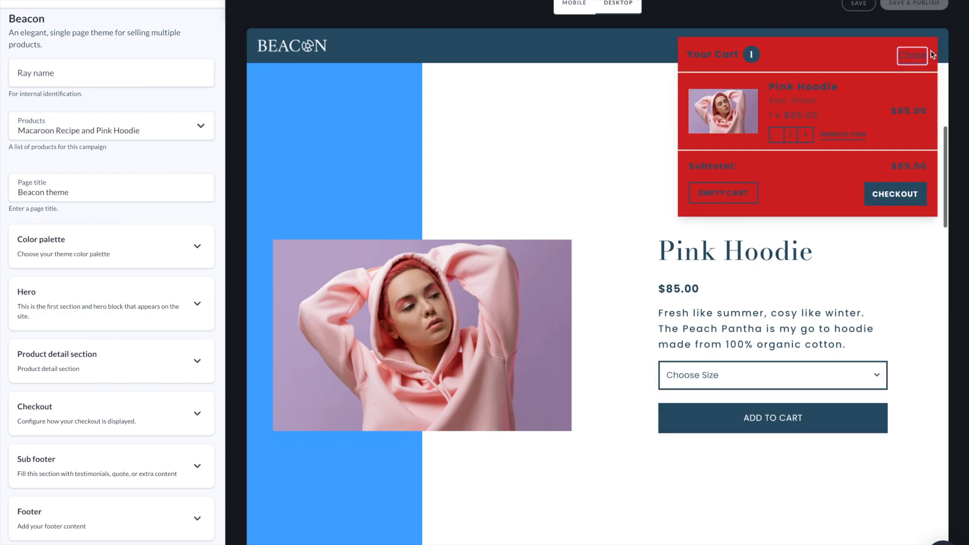
pyautogui.click(895, 195)
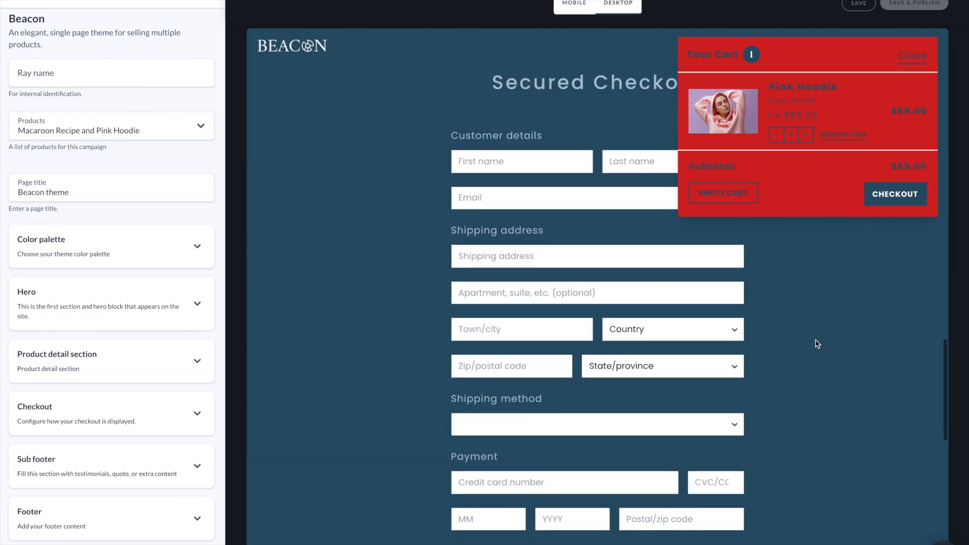
# Shorten the checkout section's title to "Checkout".
pyautogui.click(197, 414)
pyautogui.scroll(-3, 113, 419)
pyautogui.scroll(-1, 113, 419)
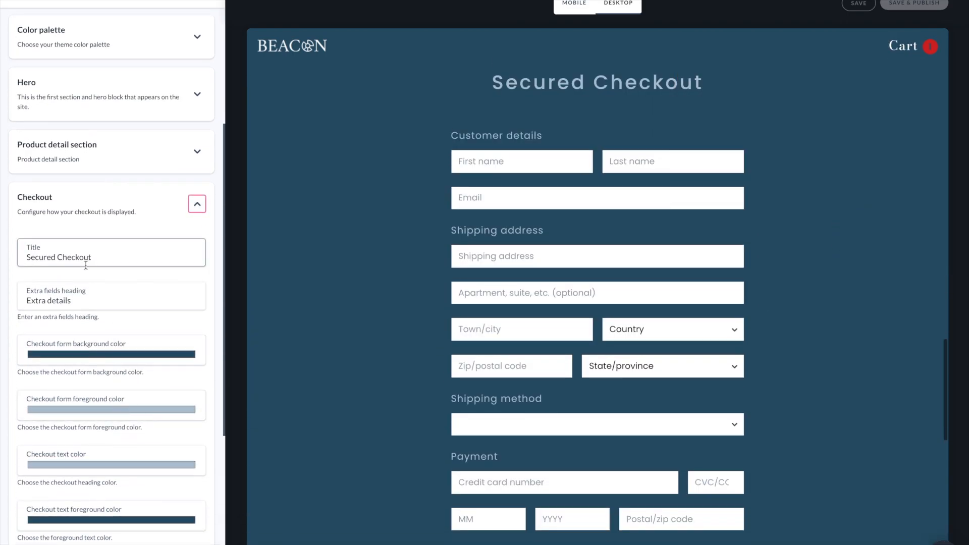
pyautogui.moveTo(58, 258); pyautogui.dragTo(1, 256)
pyautogui.press('BackSpace')
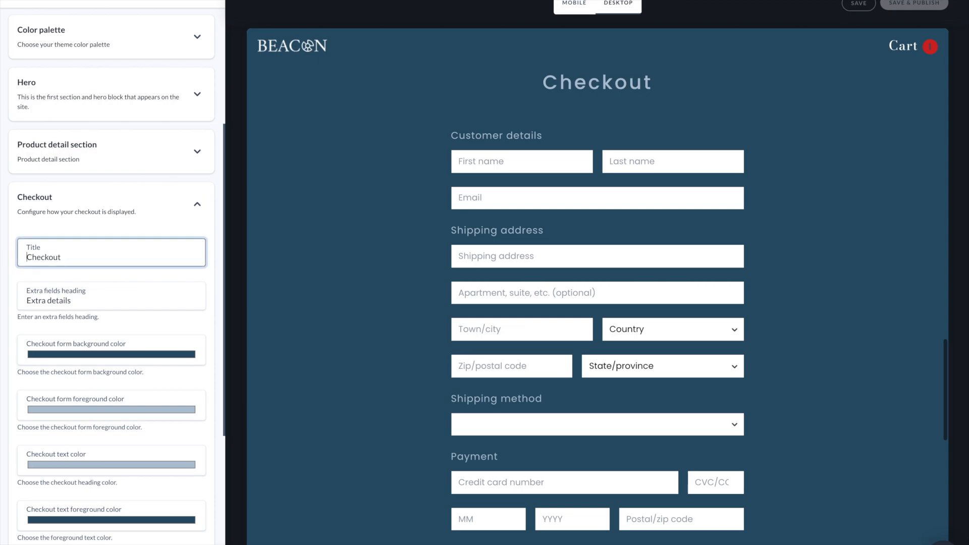
# Set the checkout form background color to a dark slate gray.
pyautogui.click(106, 357)
pyautogui.moveTo(90, 404); pyautogui.dragTo(46, 407)
pyautogui.click(177, 382)
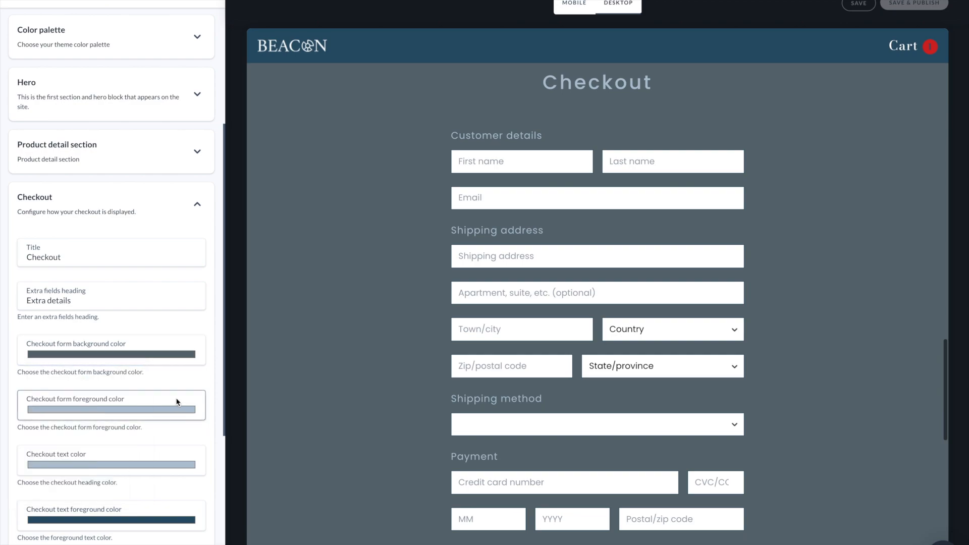
# Set the checkout text color to black.
pyautogui.scroll(-3, 180, 395)
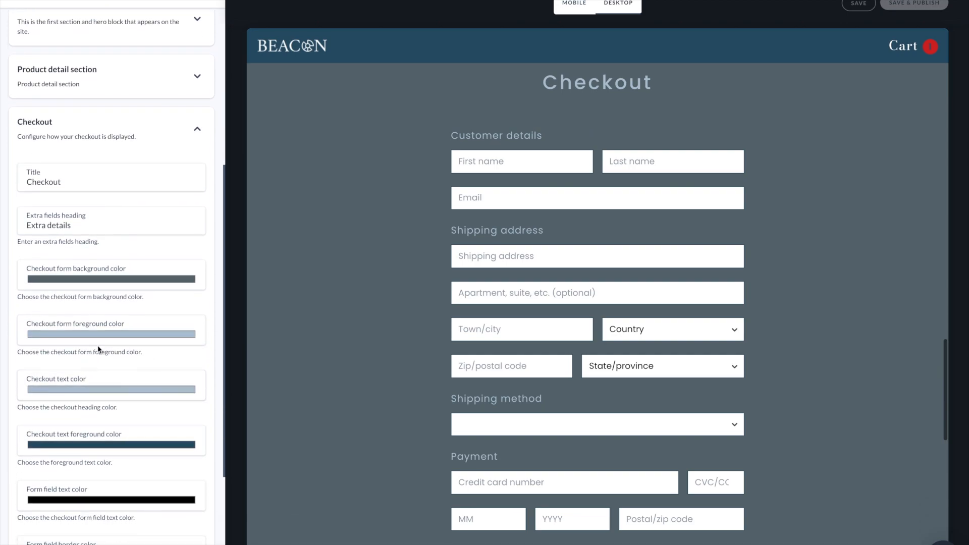
pyautogui.click(90, 389)
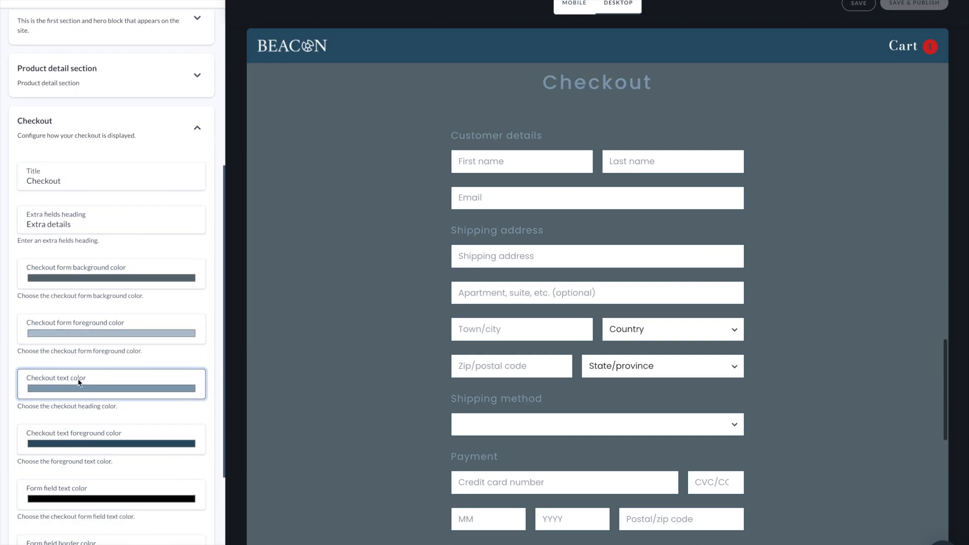
pyautogui.click(79, 382)
pyautogui.click(25, 477)
pyautogui.click(153, 418)
# Remove the ELLE logo image from Block A of the sub footer.
pyautogui.scroll(-3, 199, 412)
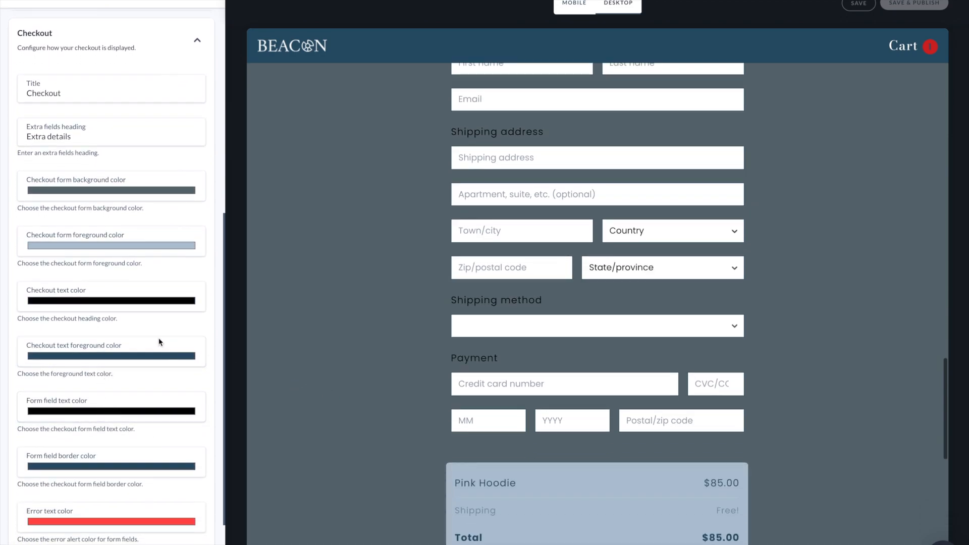
pyautogui.scroll(-1, 149, 393)
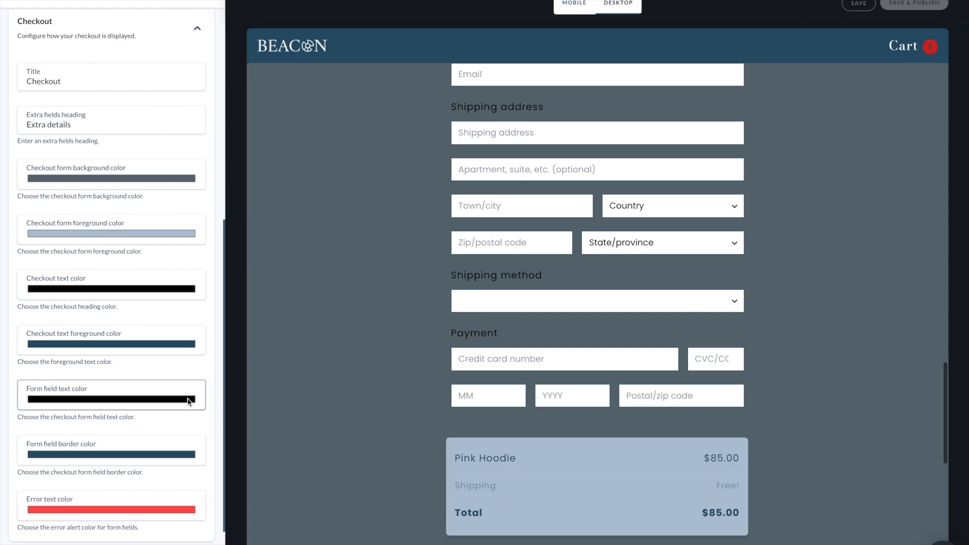
pyautogui.scroll(-3, 393, 421)
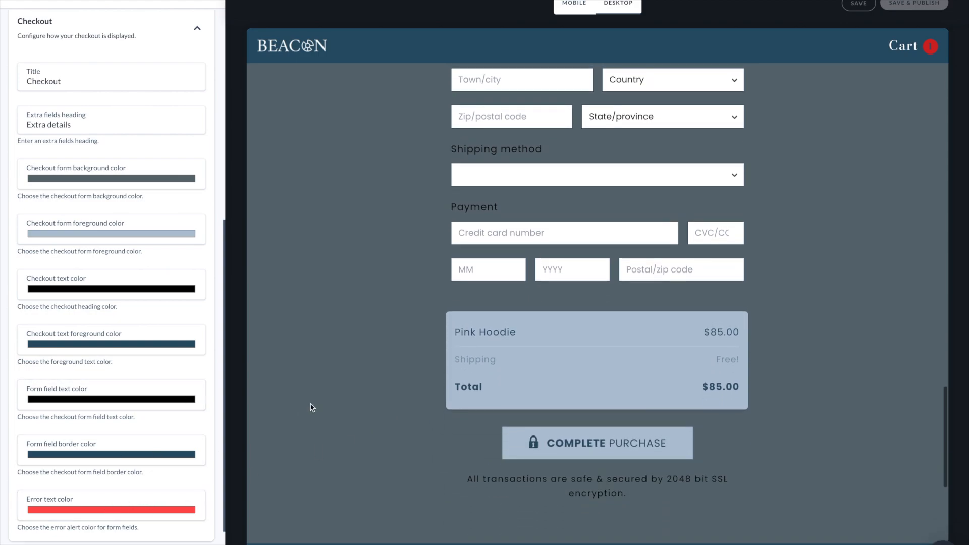
pyautogui.scroll(-5, 310, 402)
pyautogui.scroll(-2, 137, 405)
pyautogui.click(197, 477)
pyautogui.scroll(-4, 140, 408)
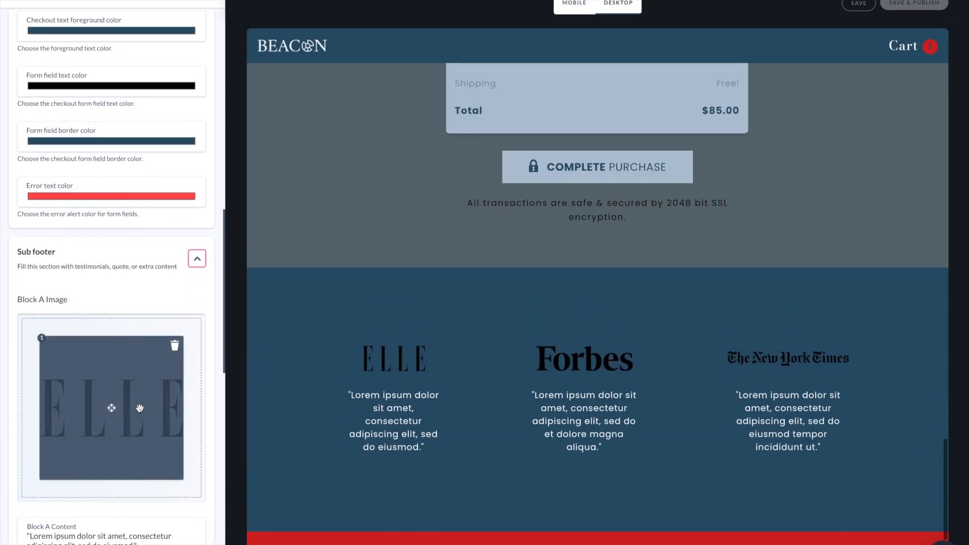
pyautogui.click(175, 347)
pyautogui.scroll(-3, 172, 364)
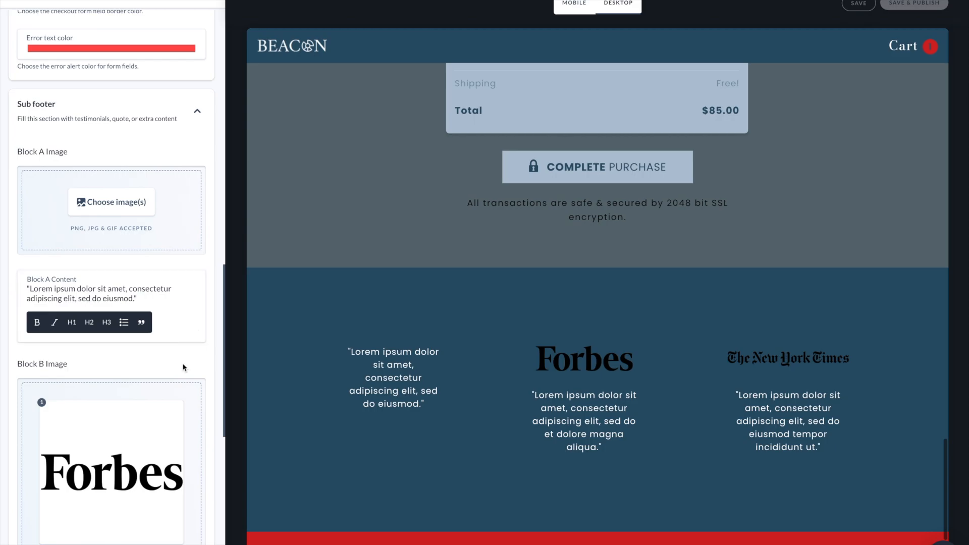
# Look through the remaining sub footer blocks and open the footer's content settings.
pyautogui.scroll(-8, 191, 332)
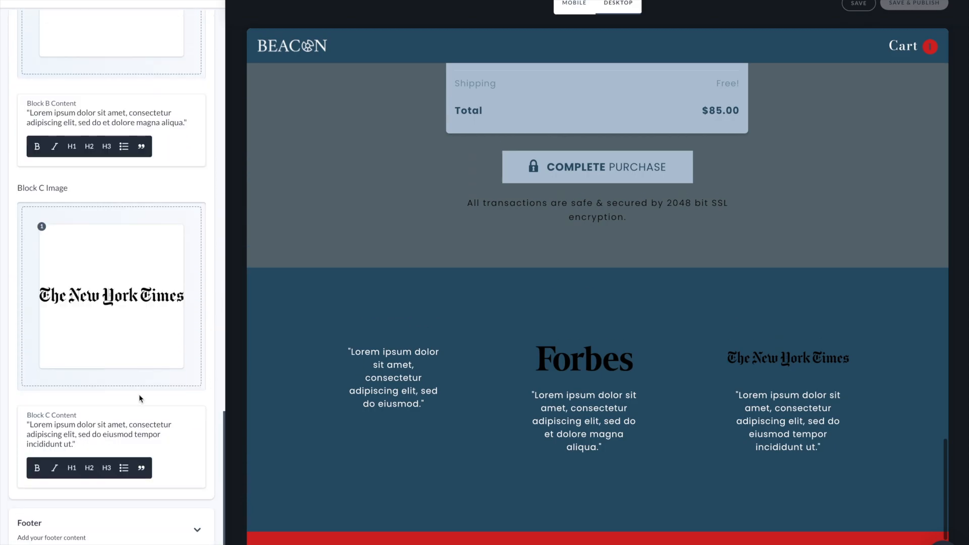
pyautogui.scroll(-3, 372, 434)
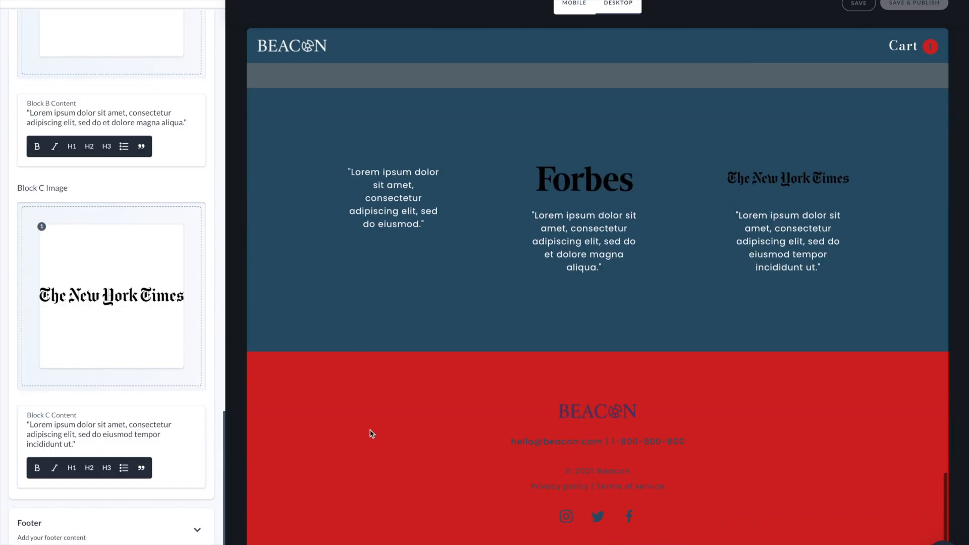
pyautogui.click(198, 528)
pyautogui.scroll(-5, 173, 476)
pyautogui.scroll(-5, 126, 386)
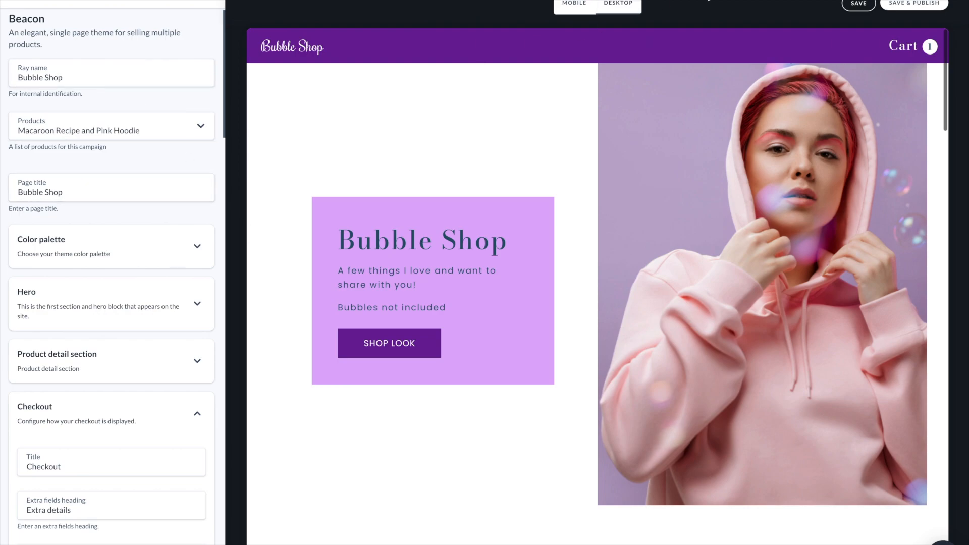
# Save and publish the Bubble Shop page, then return to the Commerce Rays overview.
pyautogui.click(847, 3)
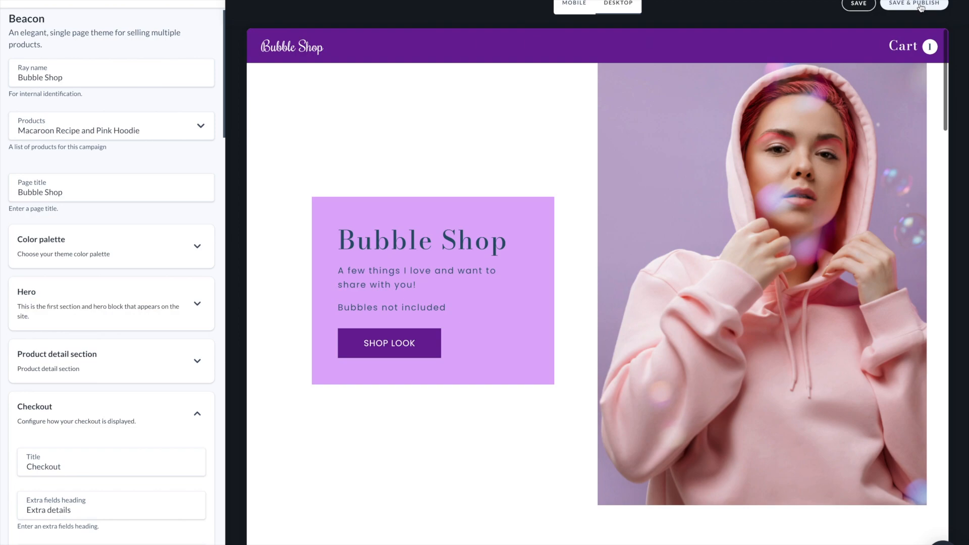
pyautogui.click(921, 5)
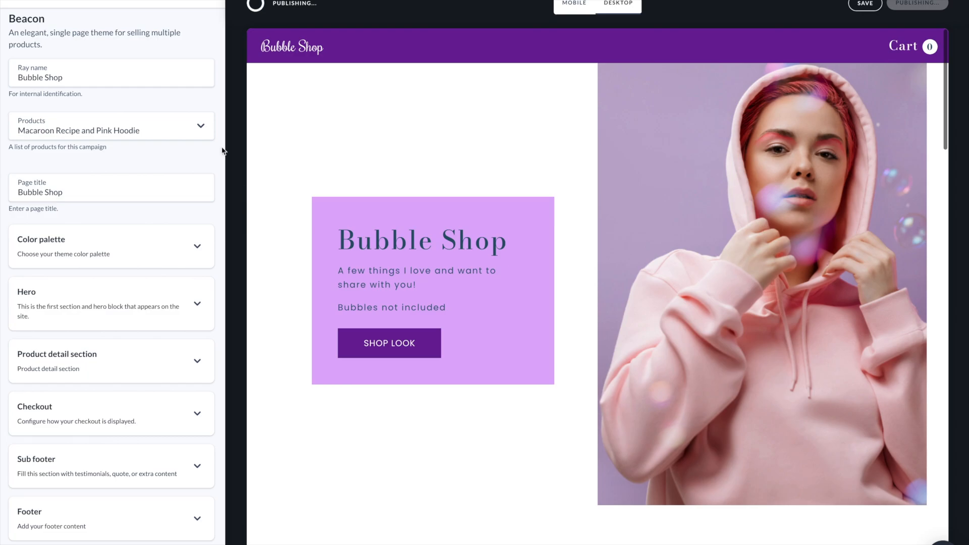
pyautogui.click(36, 1)
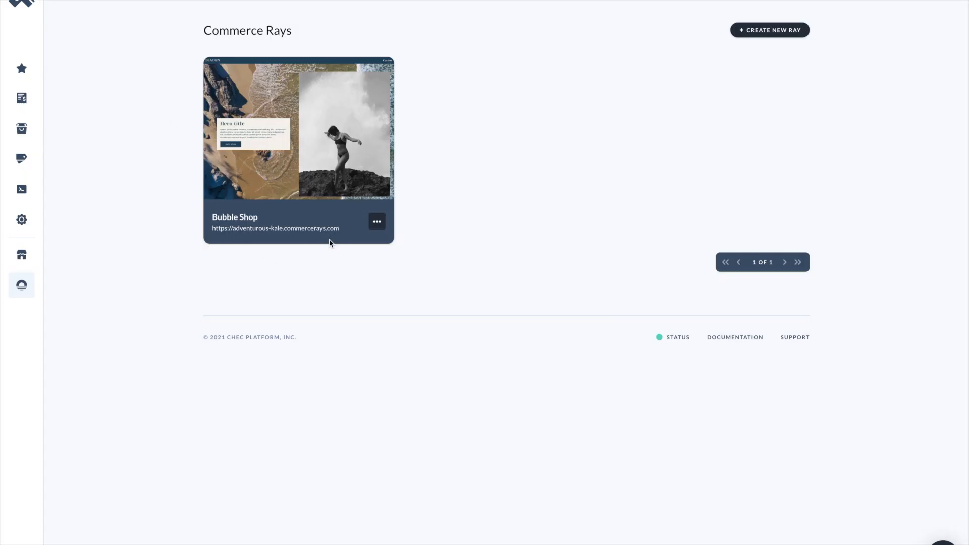
# Highlight the Bubble Shop ray's published URL and open the ray for editing.
pyautogui.moveTo(344, 230); pyautogui.dragTo(211, 229)
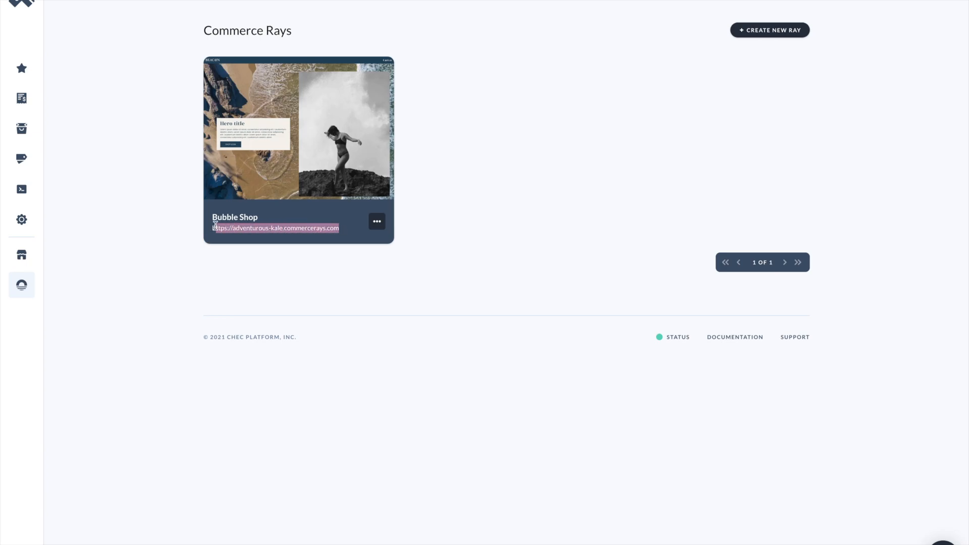
pyautogui.click(212, 229)
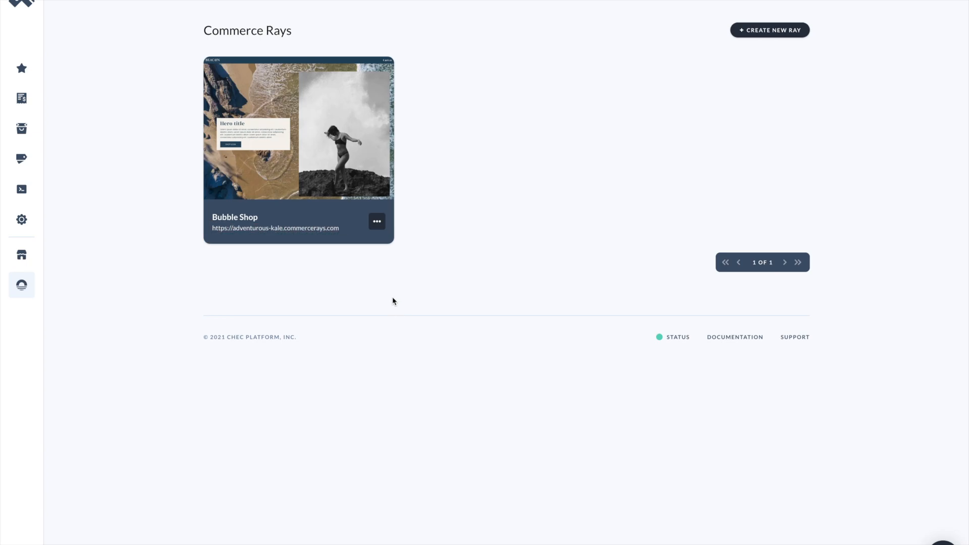
pyautogui.click(377, 221)
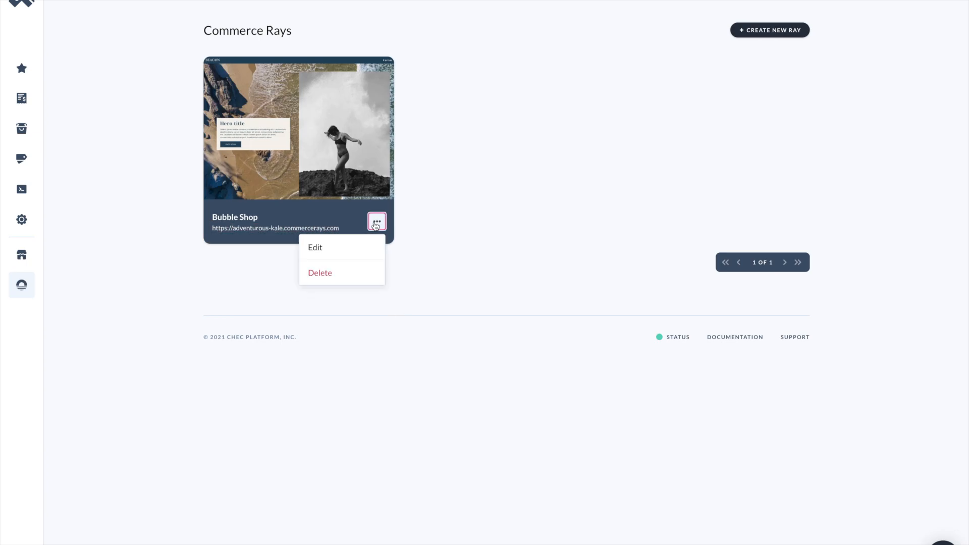
pyautogui.click(352, 249)
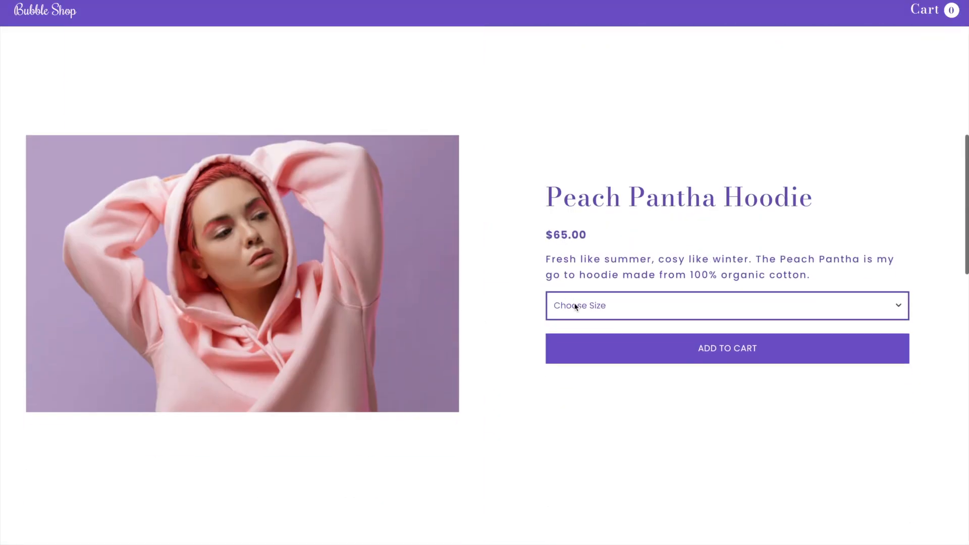
# On the live Bubble Shop page, add the Peach Pantha Hoodie in size Small and the Macaroon Recipe to the cart.
pyautogui.click(577, 307)
pyautogui.click(581, 318)
pyautogui.click(636, 351)
pyautogui.scroll(-10, 611, 372)
pyautogui.click(323, 391)
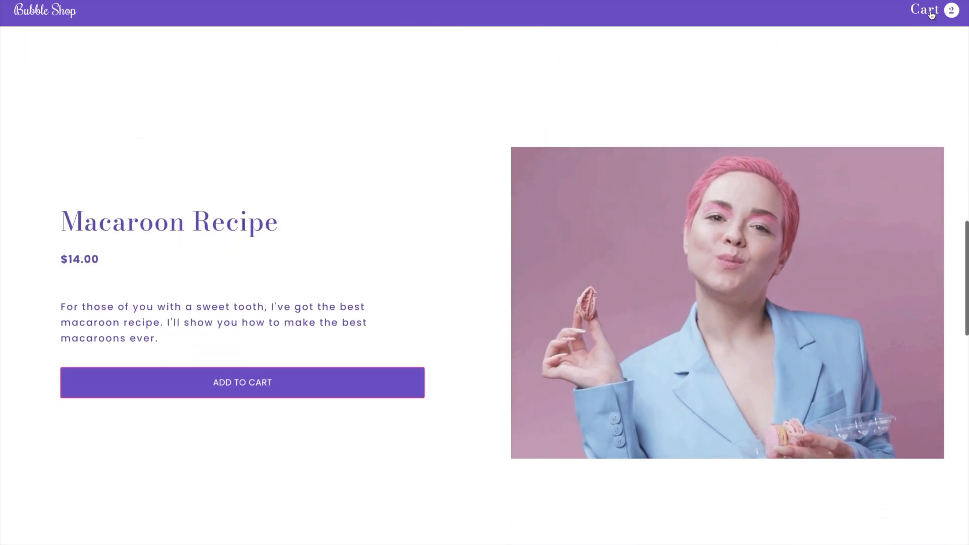
# Increase the hoodie quantity to 2 in the cart, proceed to checkout and look over the Bubble Checkout form.
pyautogui.click(931, 14)
pyautogui.click(829, 113)
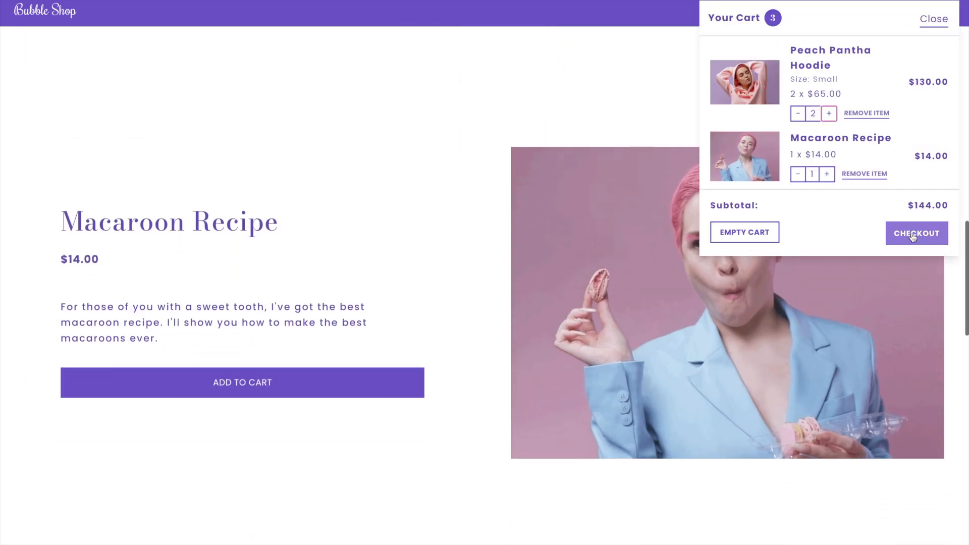
pyautogui.click(913, 238)
pyautogui.click(363, 88)
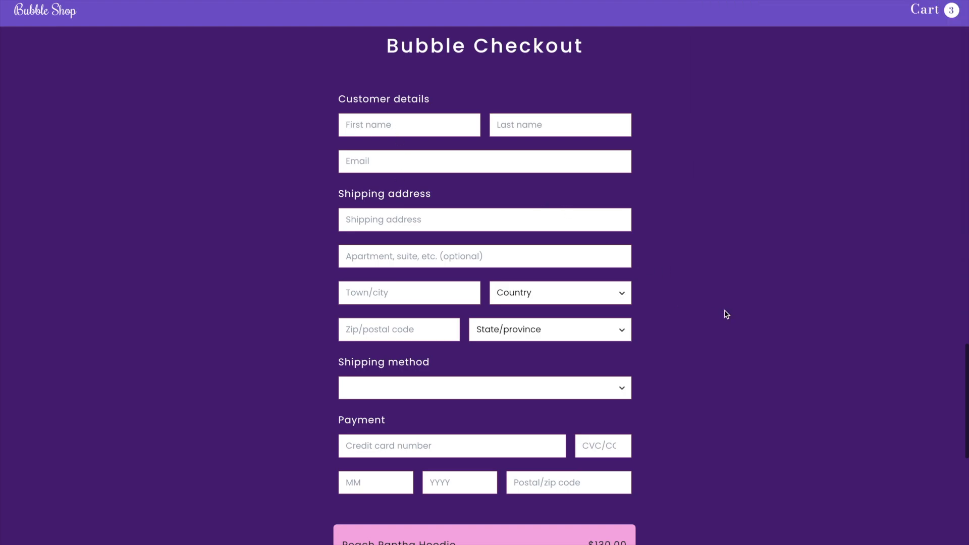
pyautogui.scroll(-10, 726, 314)
pyautogui.scroll(9, 726, 314)
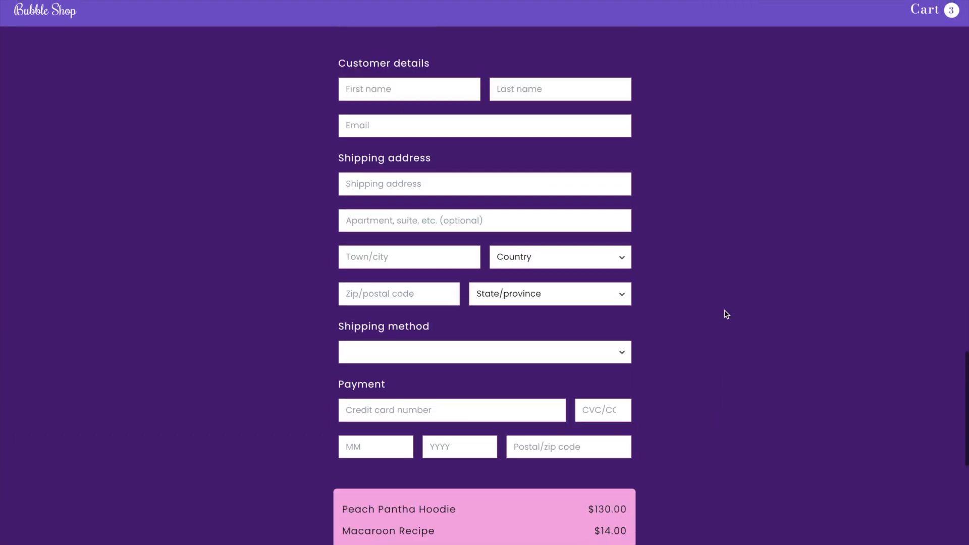
pyautogui.scroll(15, 725, 314)
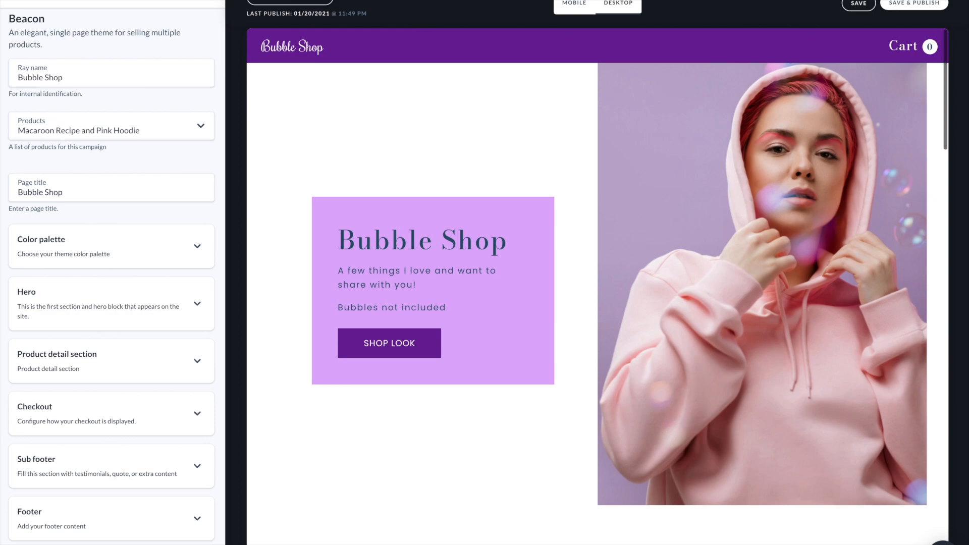
# Open the help messenger in the ray editor and look over its support options.
pyautogui.click(942, 544)
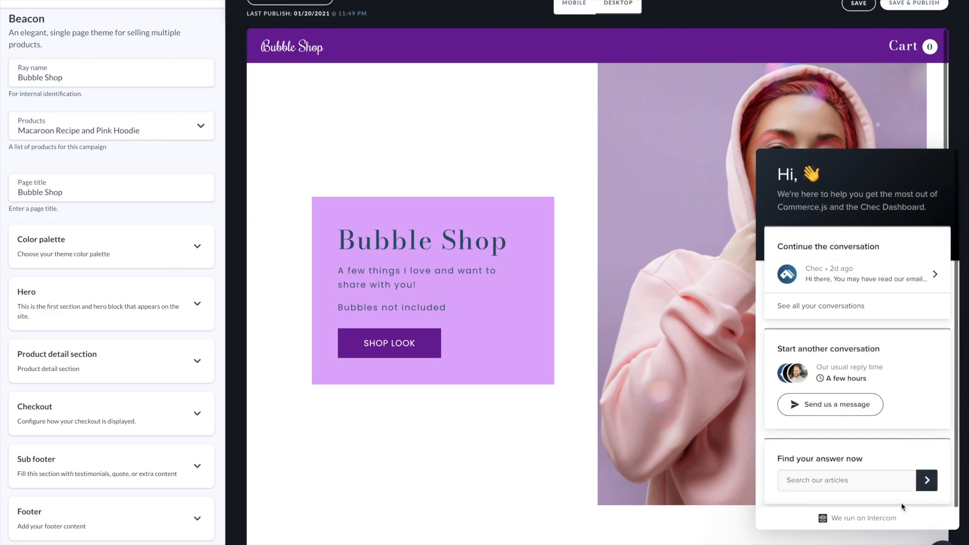
pyautogui.scroll(-1, 880, 481)
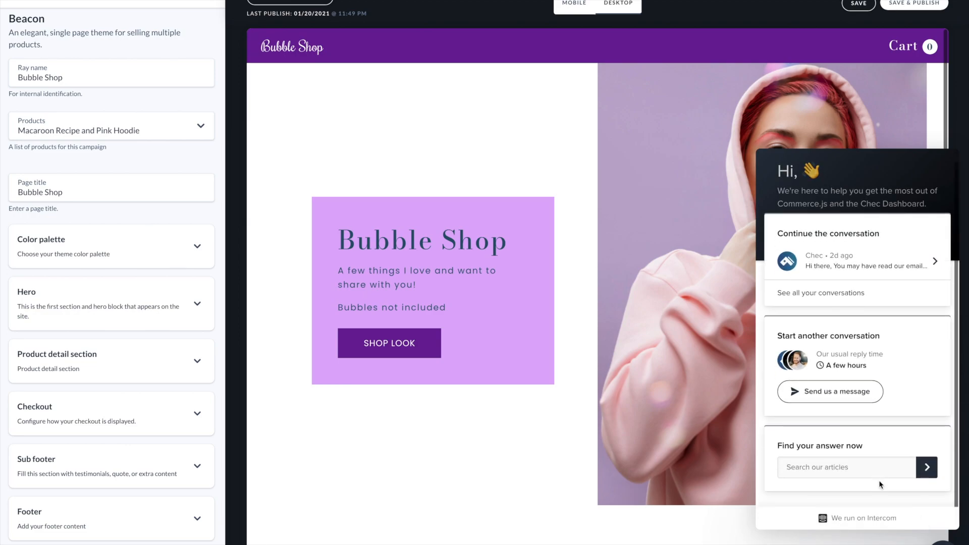